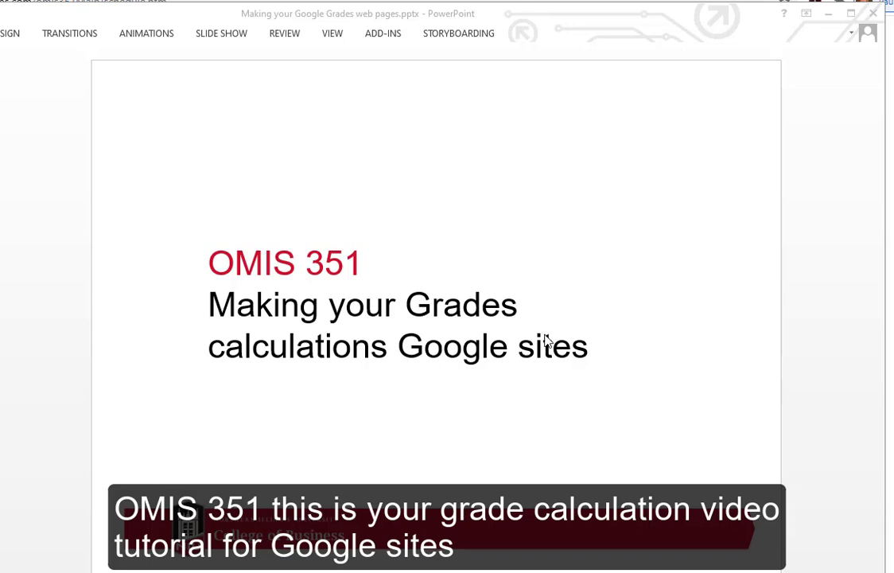
Switch to the grades example workbook in Excel and set the sheet's zoom to 100%.
key("alt+Tab")
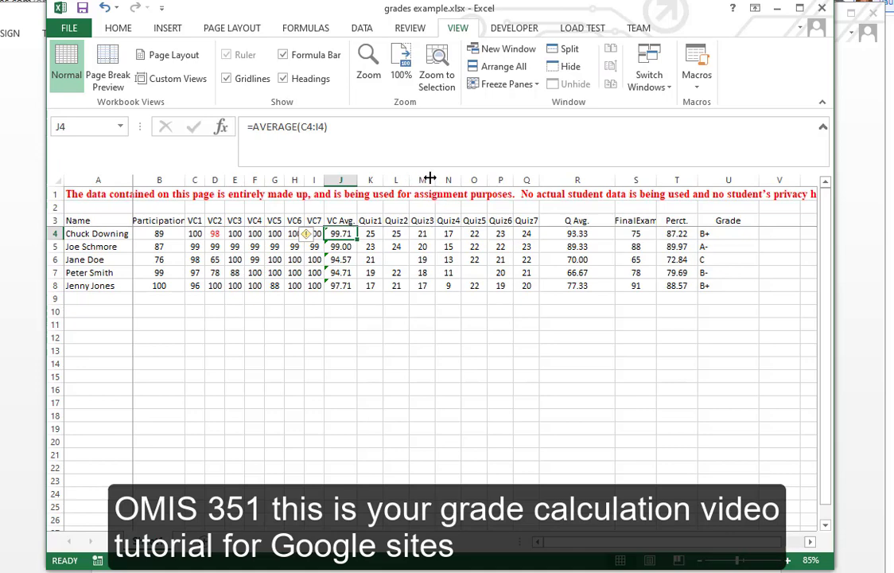
left_click(369, 75)
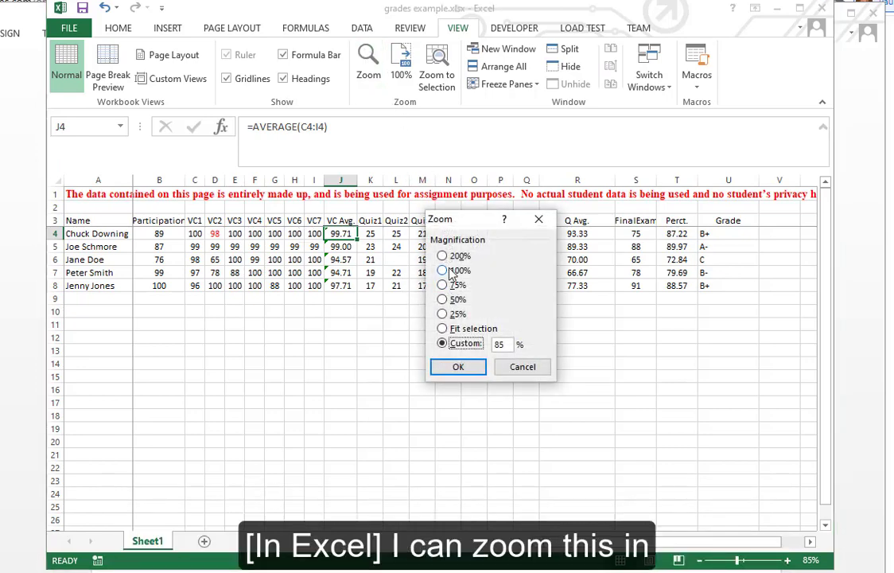
left_click(447, 270)
left_click(455, 366)
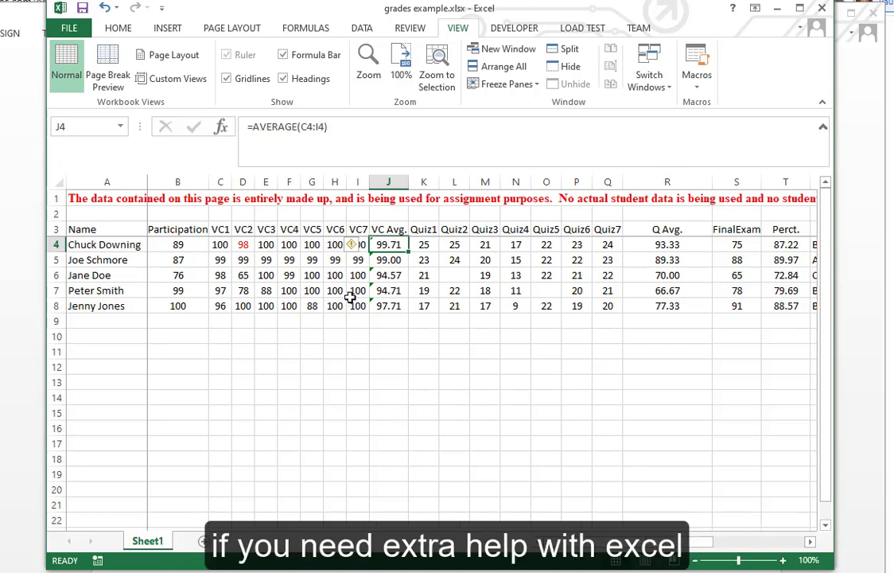
Read the full made-up data disclaimer in cell A1.
left_click(114, 200)
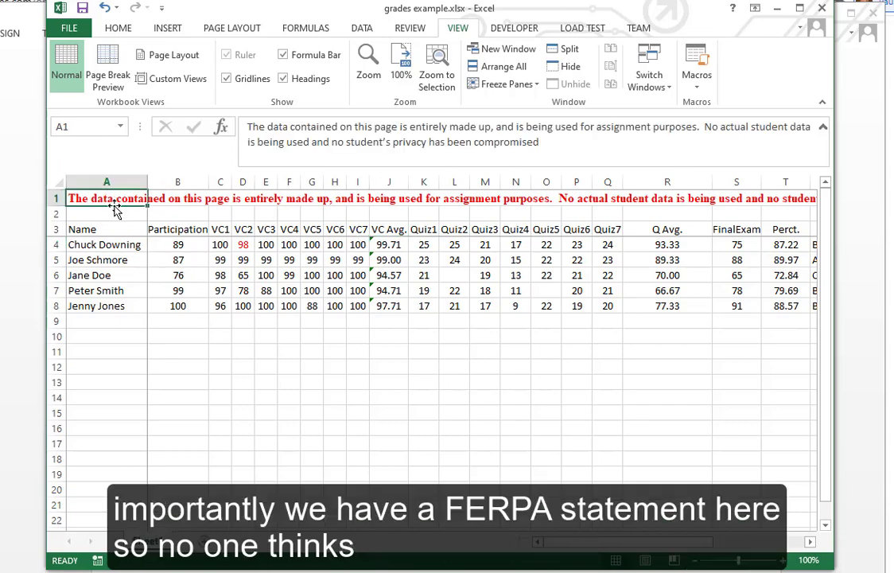
left_click(176, 213)
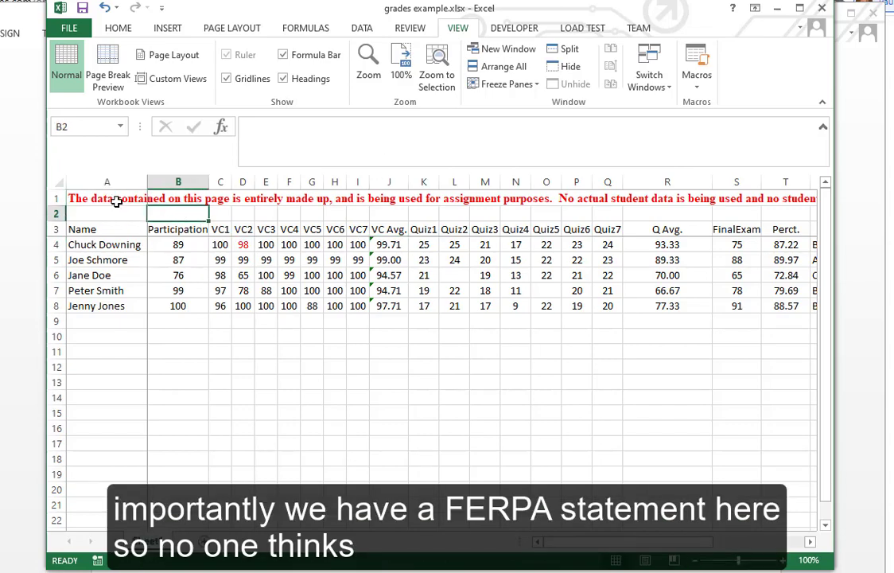
left_click(116, 201)
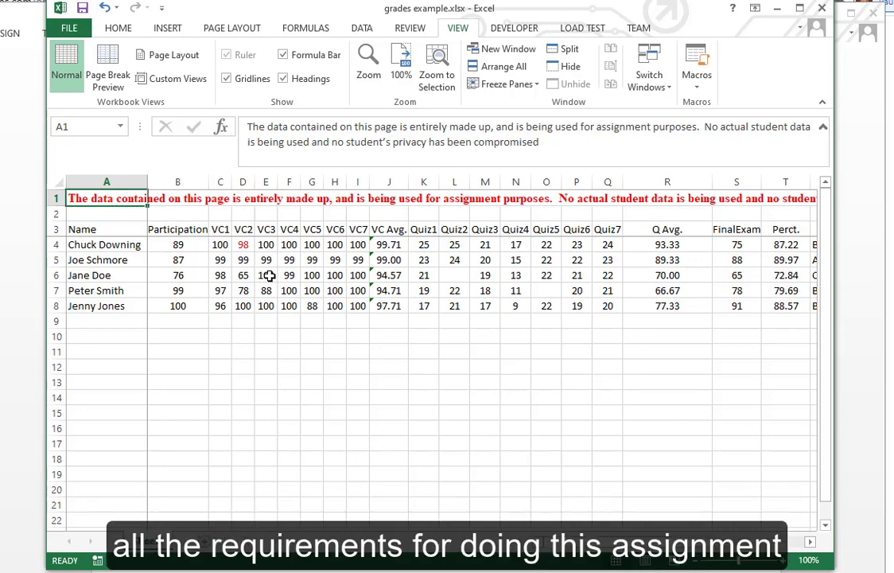
Append "- Made Up" to the student name in cell A4.
left_click(94, 244)
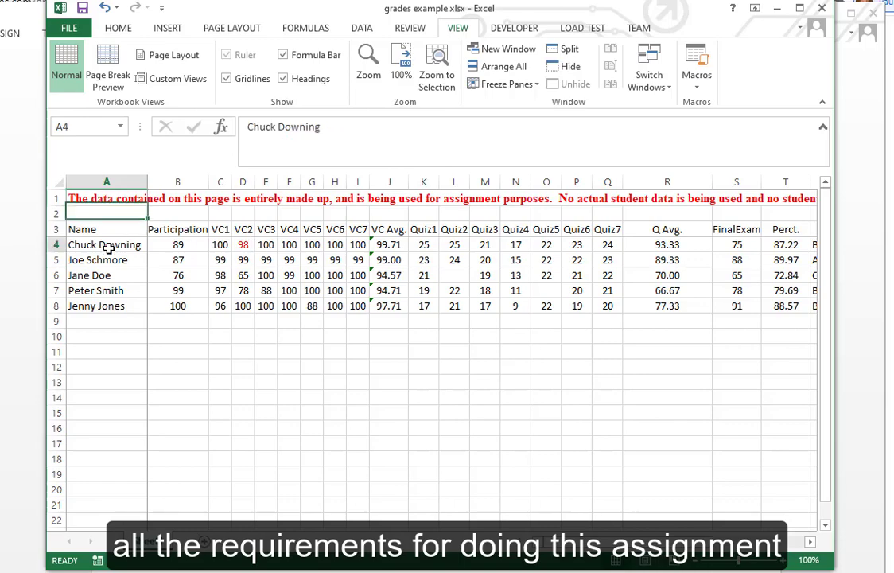
left_click(344, 133)
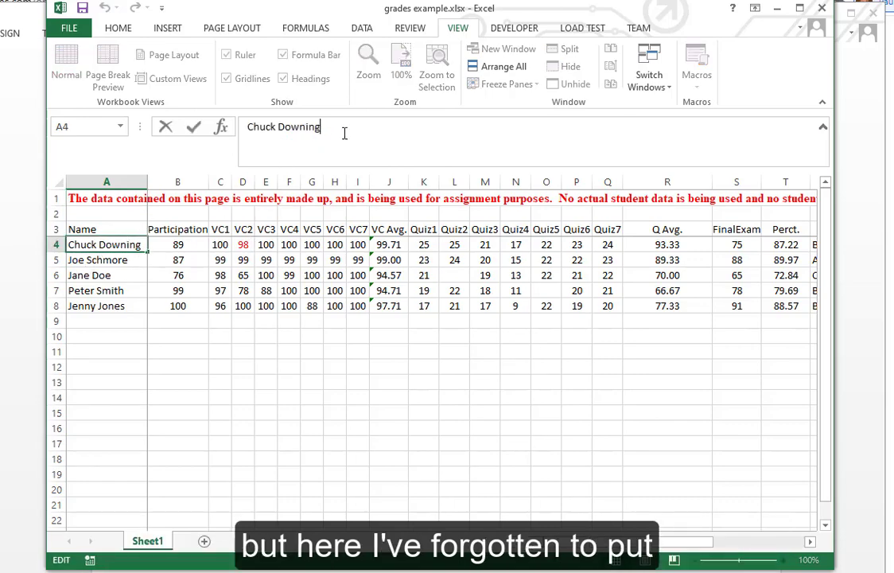
type("- Made Up")
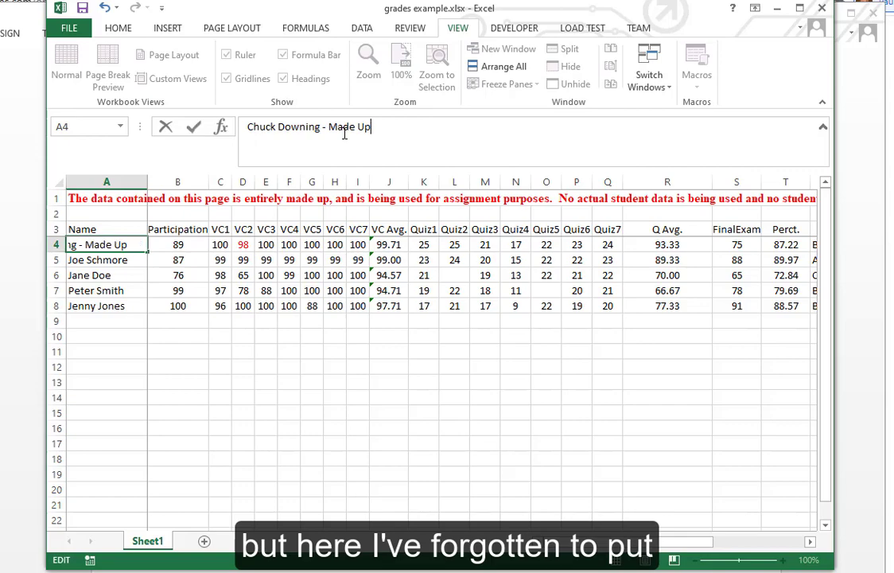
key("Return")
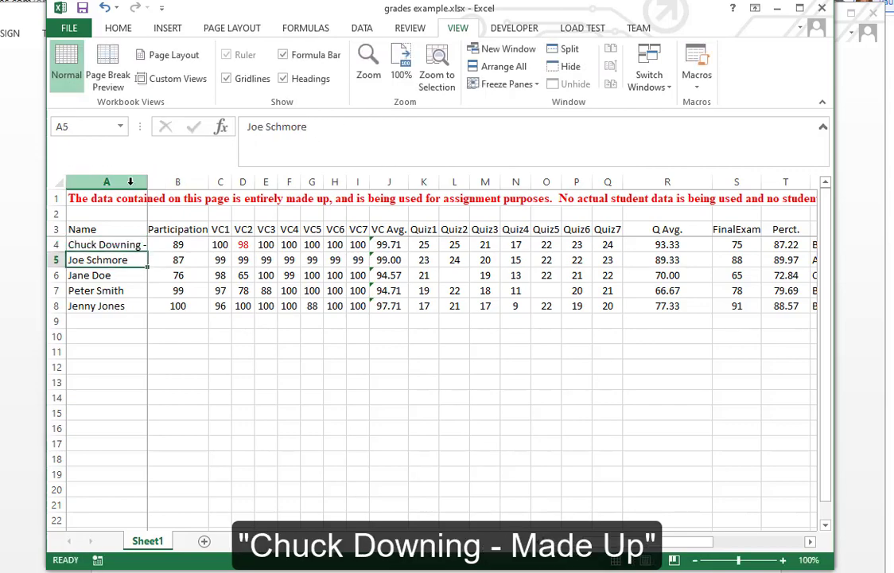
left_click(124, 181)
left_click(151, 181)
left_click(126, 179)
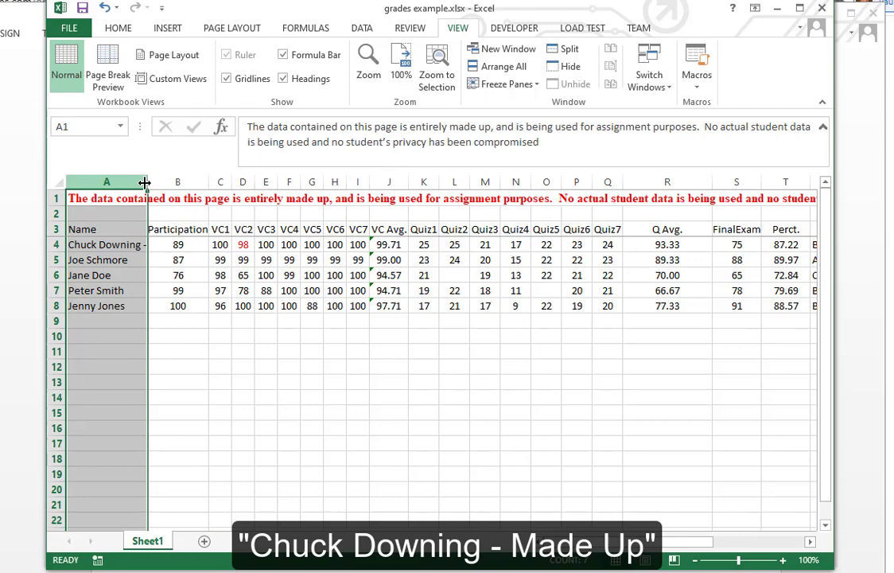
double_click(146, 182)
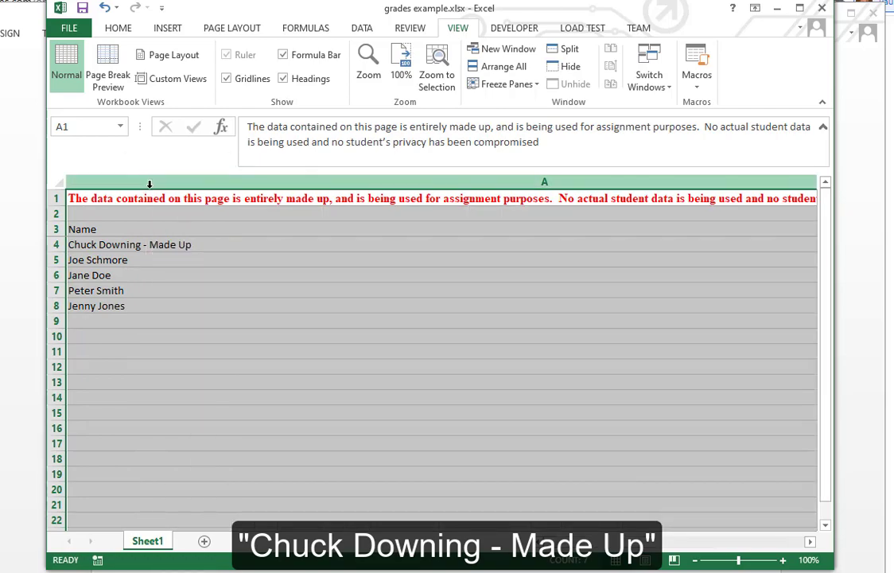
key("ctrl+z")
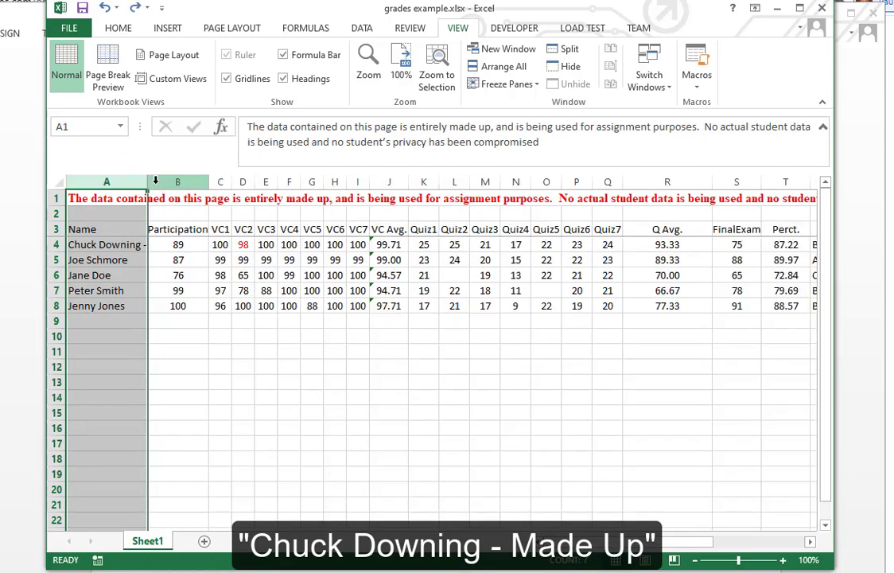
Widen column A just enough to fit the full student entry in A4.
left_click_drag(144, 180, 211, 179)
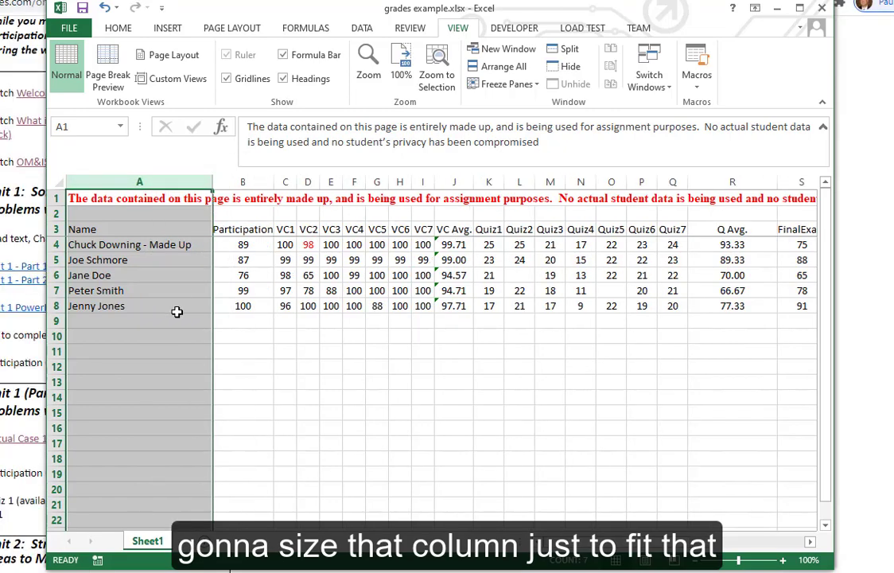
Append "_Made UP" to the student name in cell A5.
left_click(156, 260)
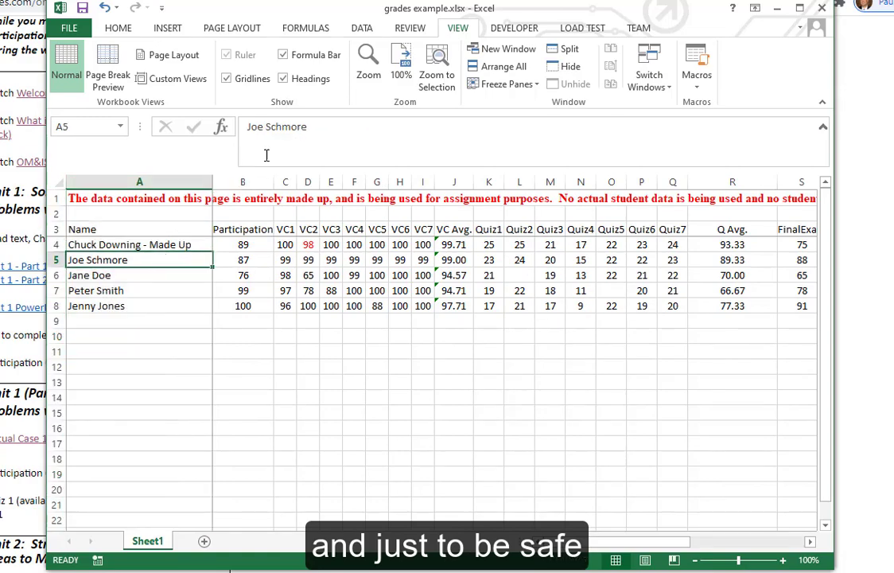
left_click(324, 128)
type("_Made UP")
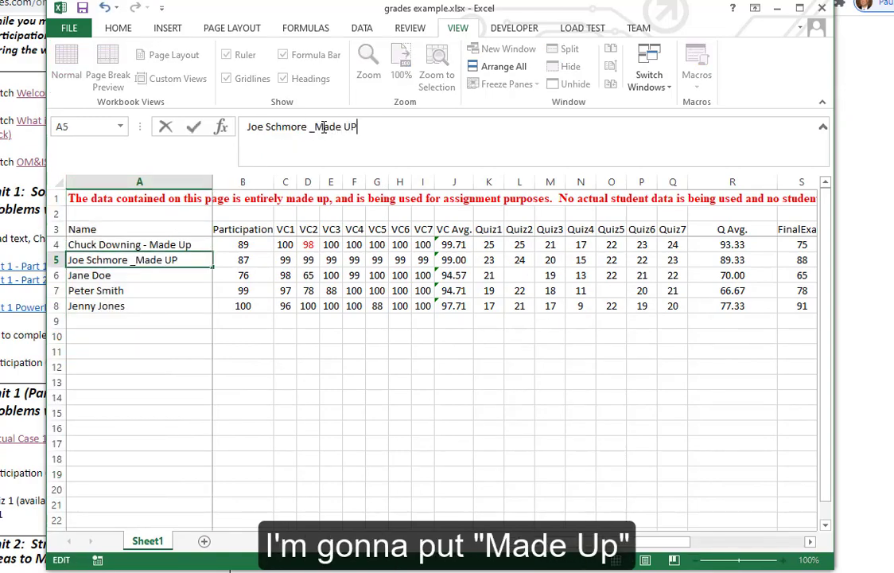
key("Return")
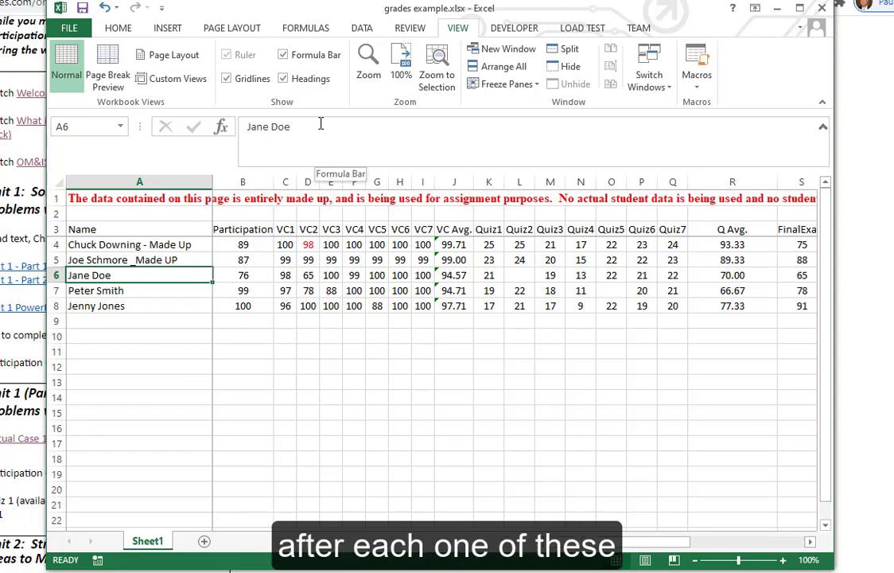
Append "- Made Up" to the student names in cells A6 and A7.
left_click(321, 124)
type("- Made Up")
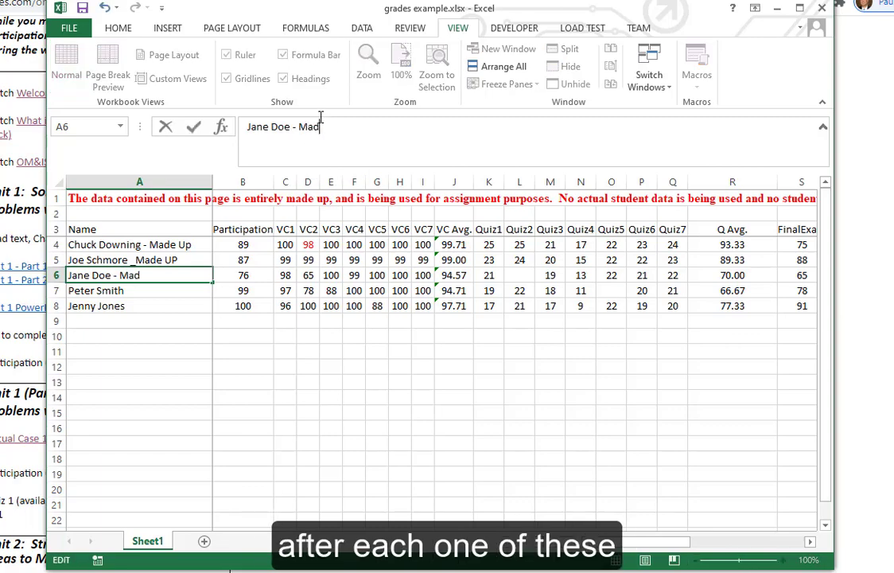
key("Return")
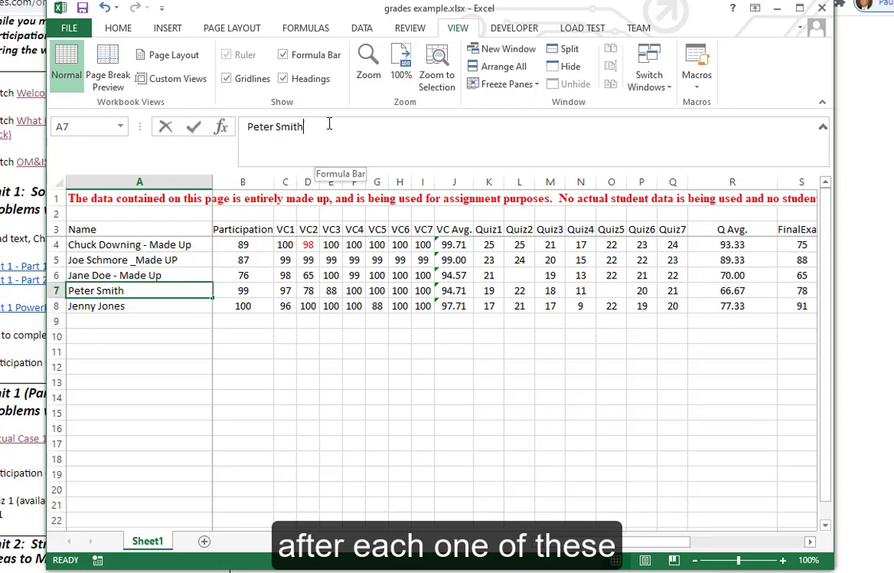
left_click(328, 125)
type("- Mad")
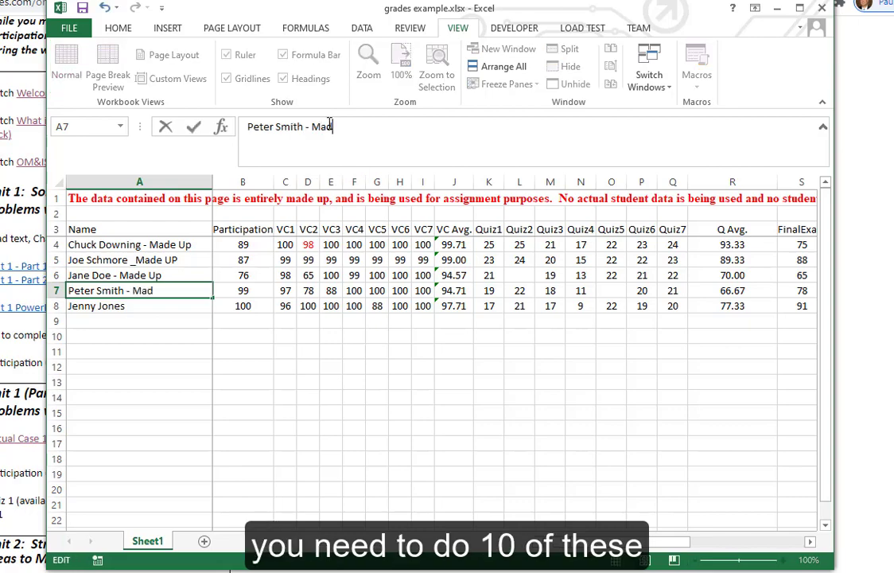
type("e Up")
key("Return")
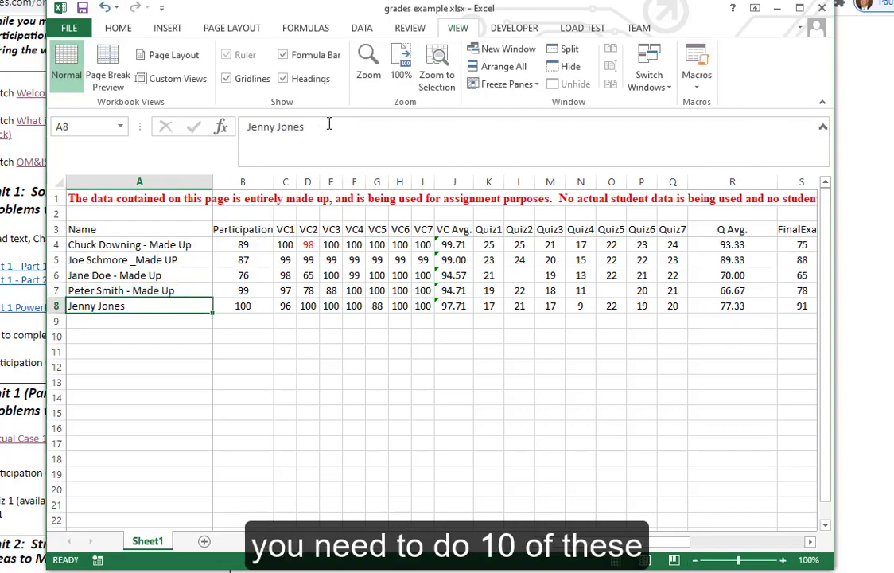
Append "- Made Up" to the student name in cell A8 and save the workbook.
left_click(344, 130)
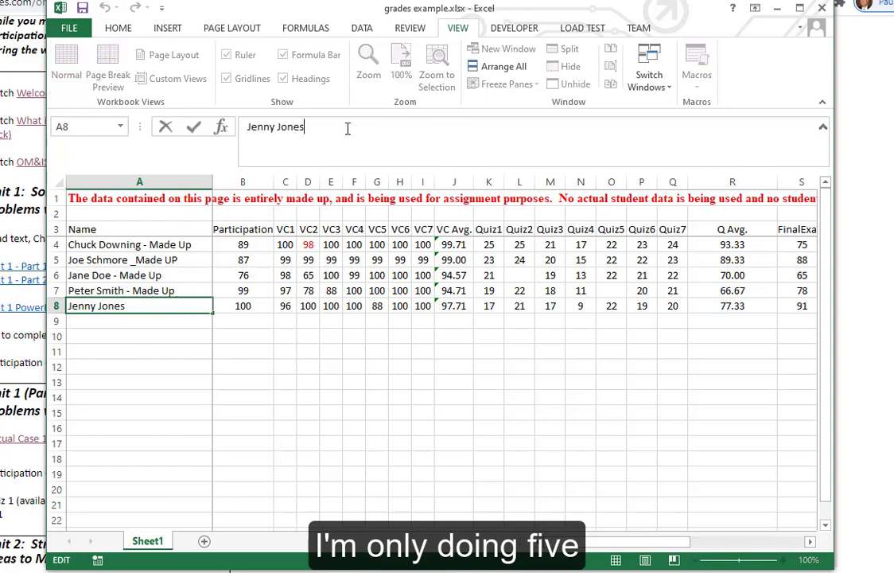
type("- Made ")
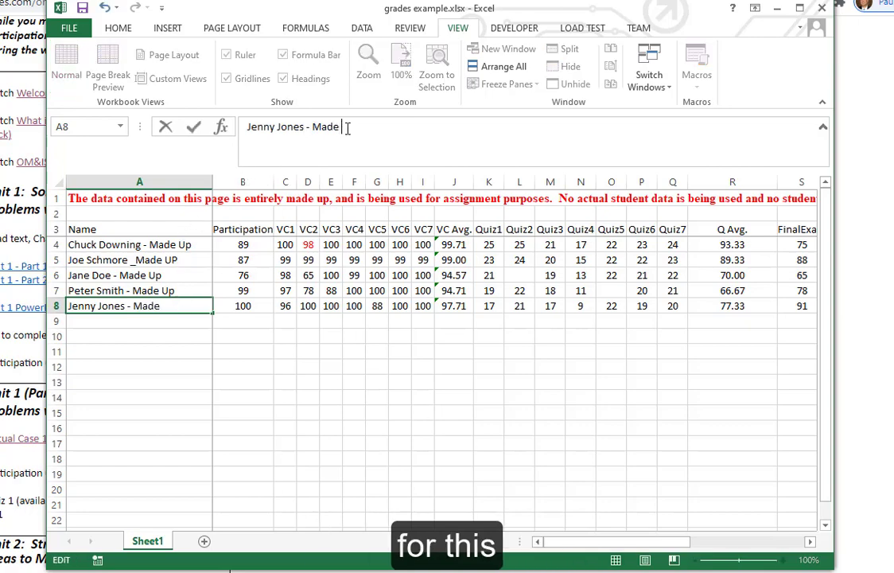
type("Up")
key("Return")
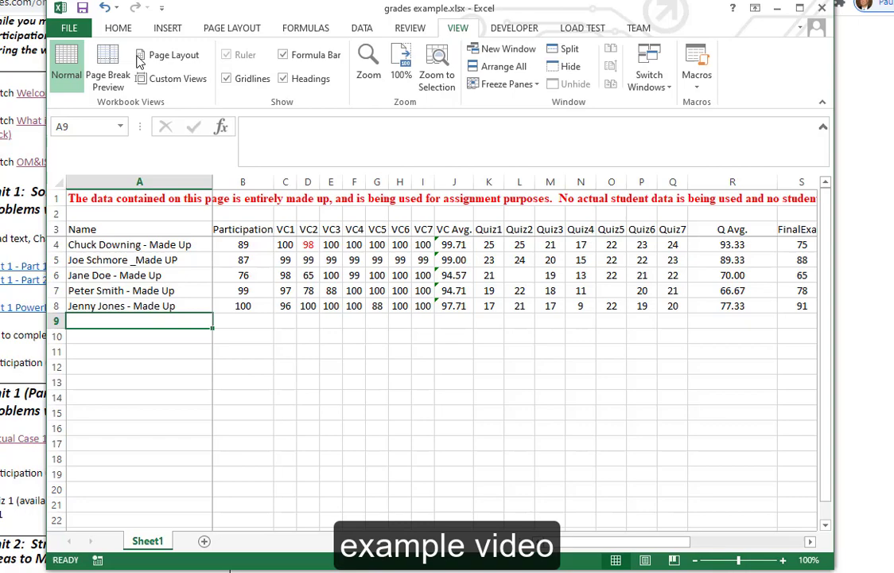
left_click(80, 8)
Check the entered participation and virtual case scores, including the red VC2 score in D4.
left_click(249, 245)
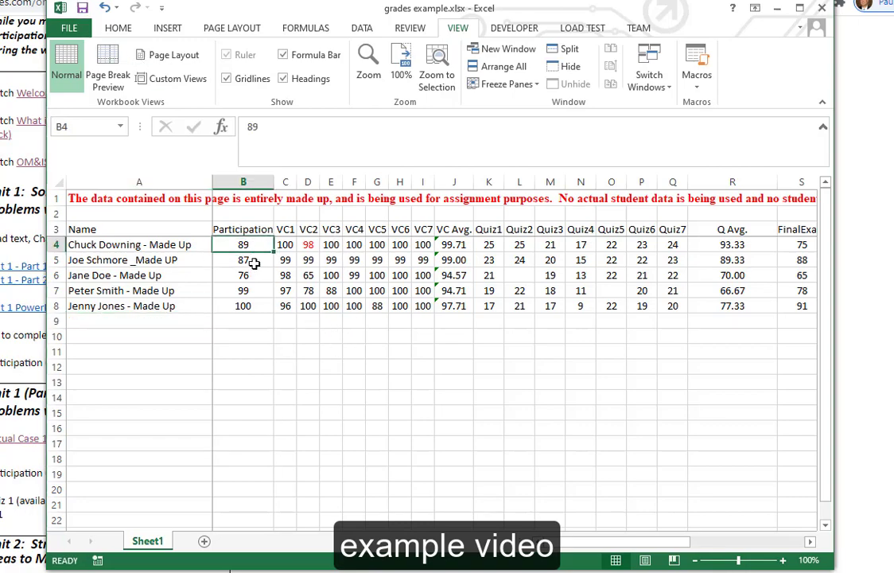
left_click(245, 260)
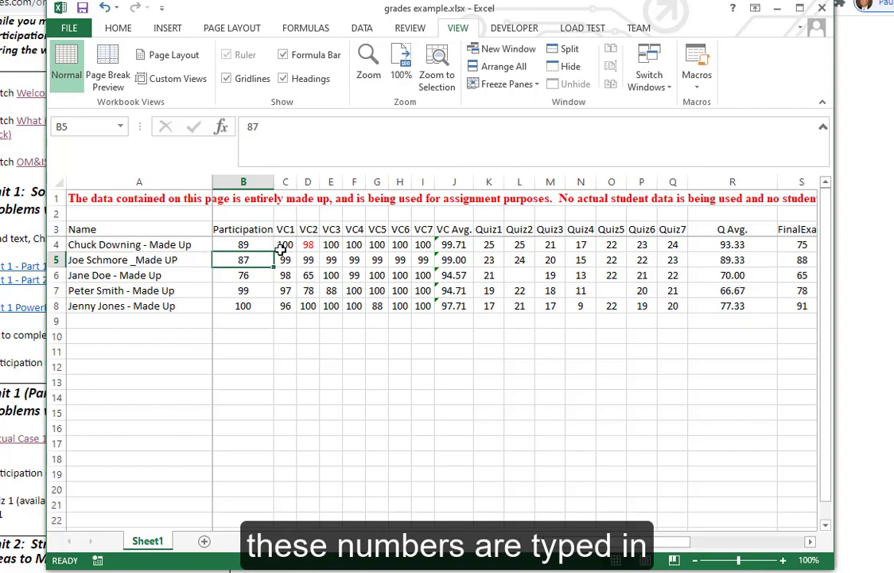
left_click(285, 245)
left_click(331, 275)
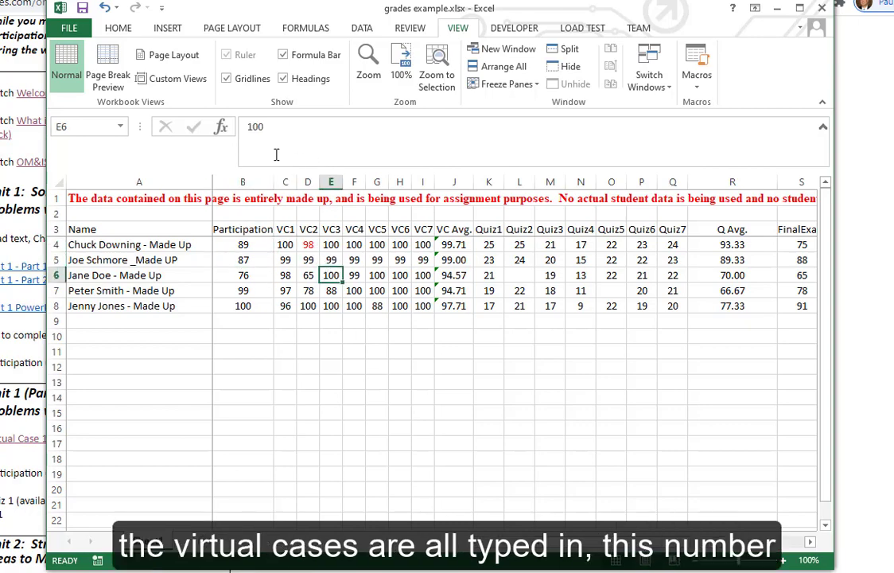
left_click(308, 244)
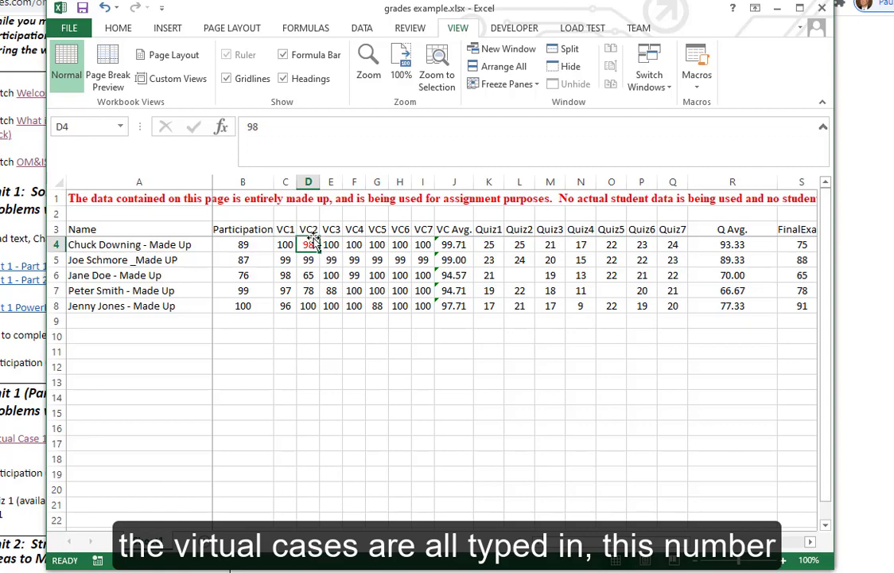
double_click(250, 127)
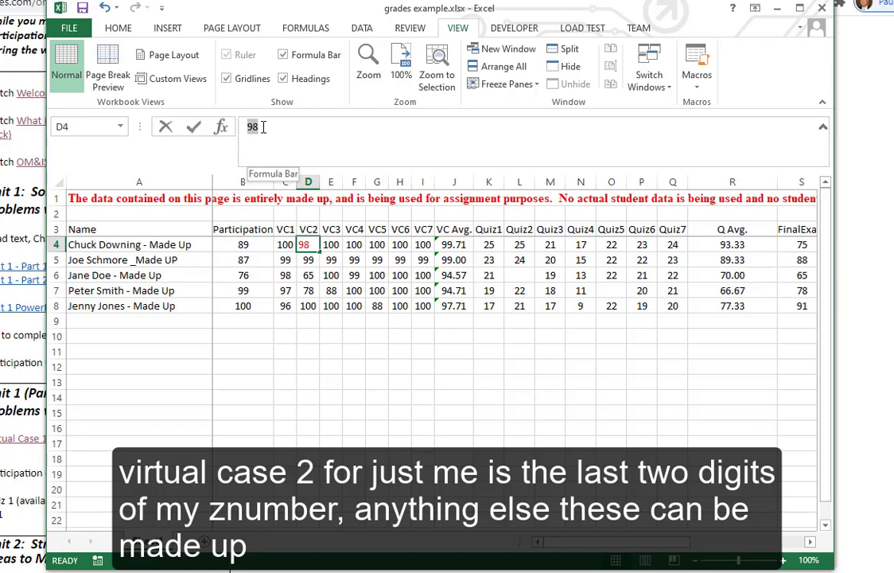
left_click(335, 247)
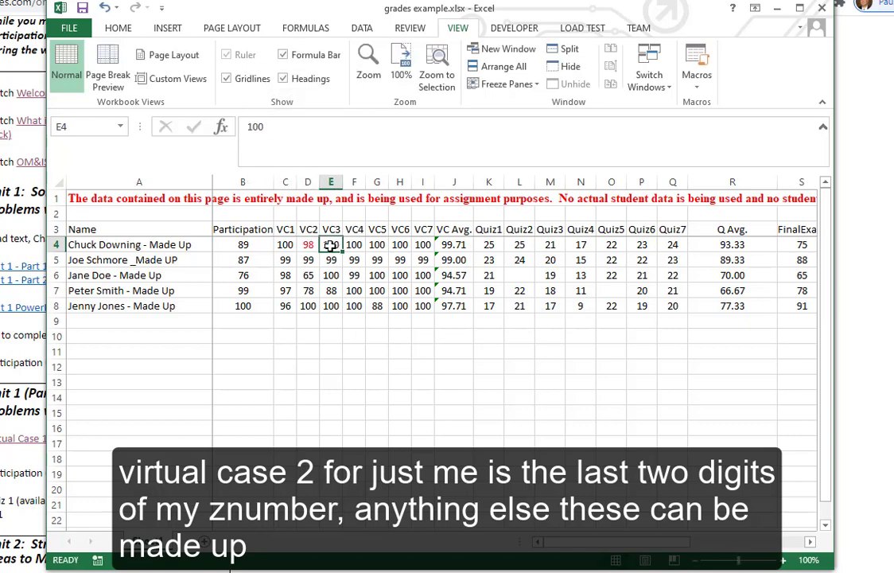
Inspect the virtual case average formula in J4, the Quiz1 score in K4 and the quiz average formula in R4.
left_click(453, 244)
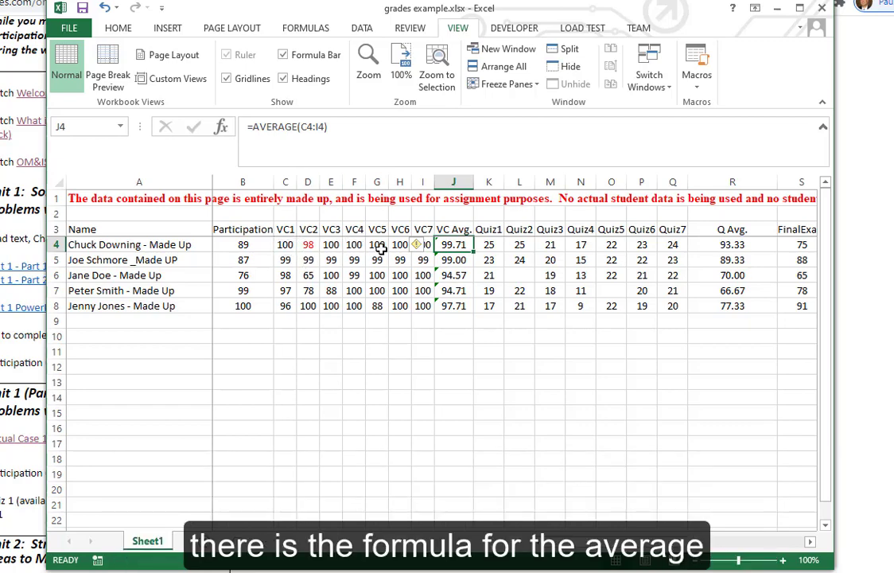
mouse_move(422, 252)
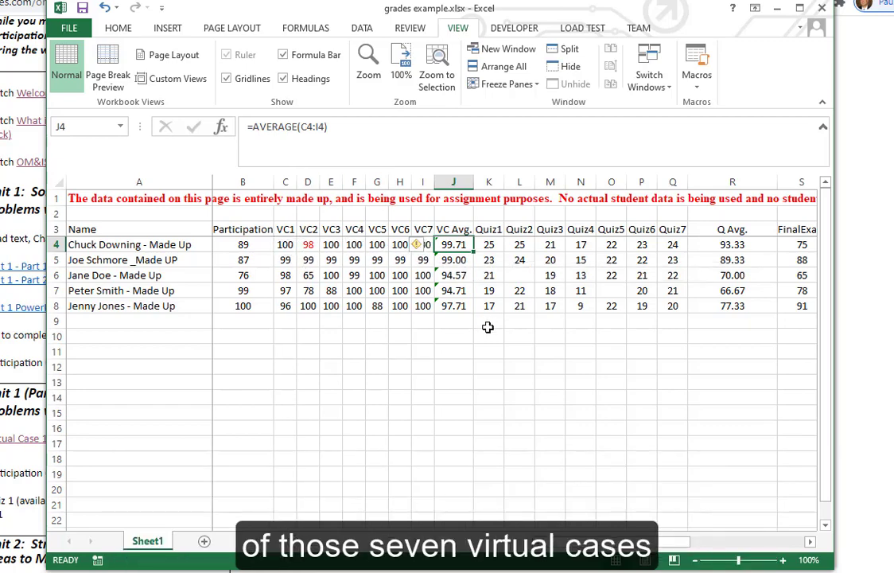
left_click_drag(673, 541, 697, 541)
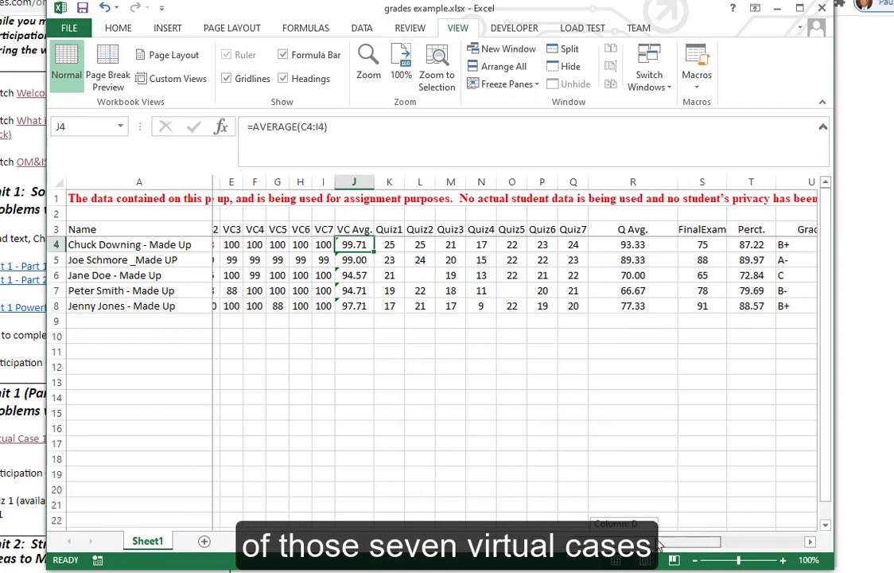
left_click(388, 245)
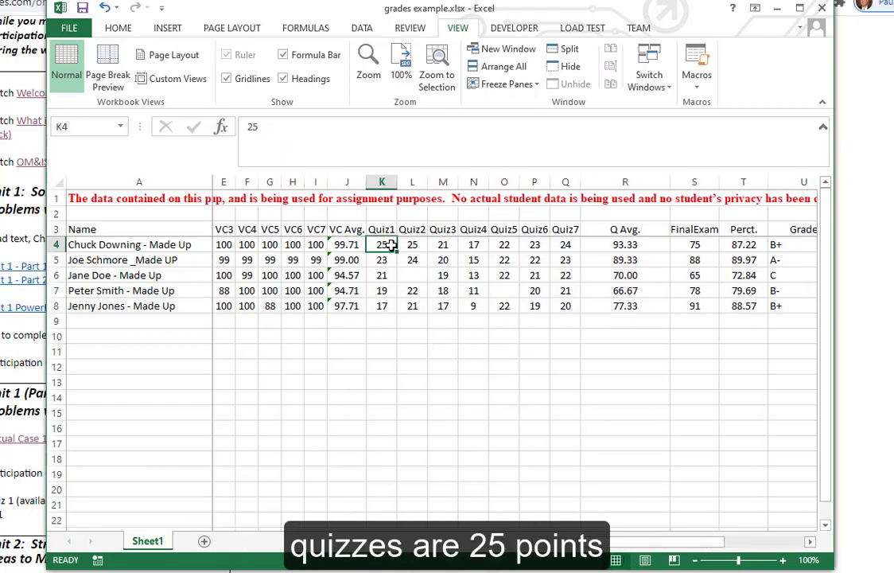
left_click(617, 247)
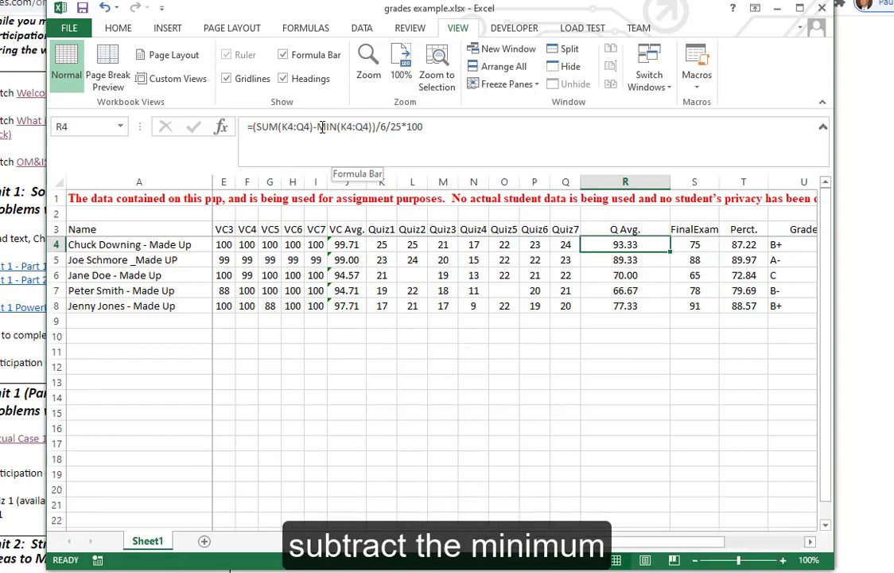
Examine the MIN function, the divisors 6 and 25 and the multiplier 100 in R4's quiz average formula, leaving the formula as it is.
double_click(322, 127)
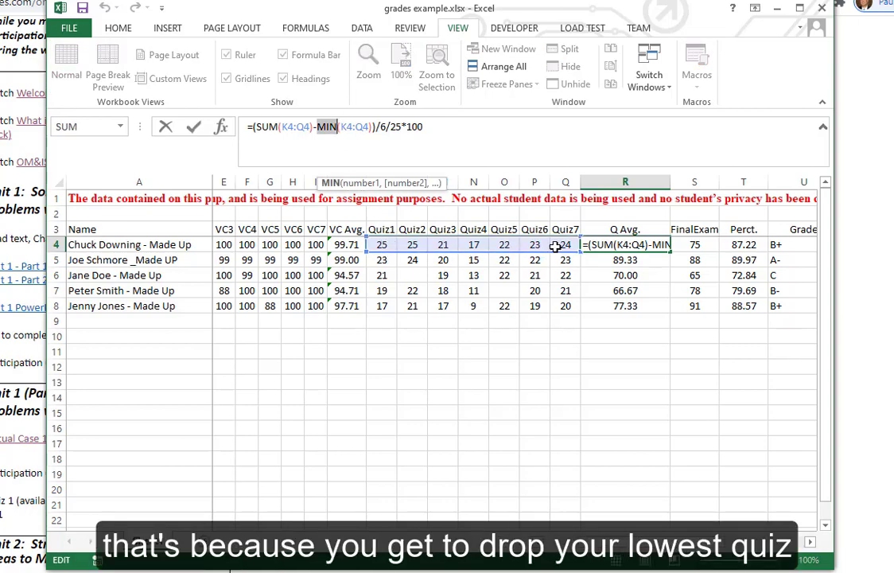
left_click(384, 127)
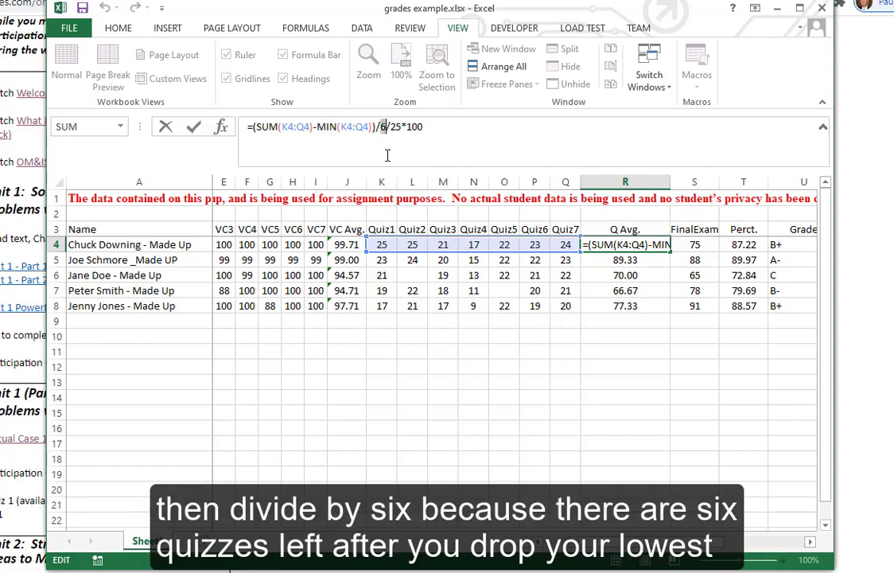
double_click(393, 127)
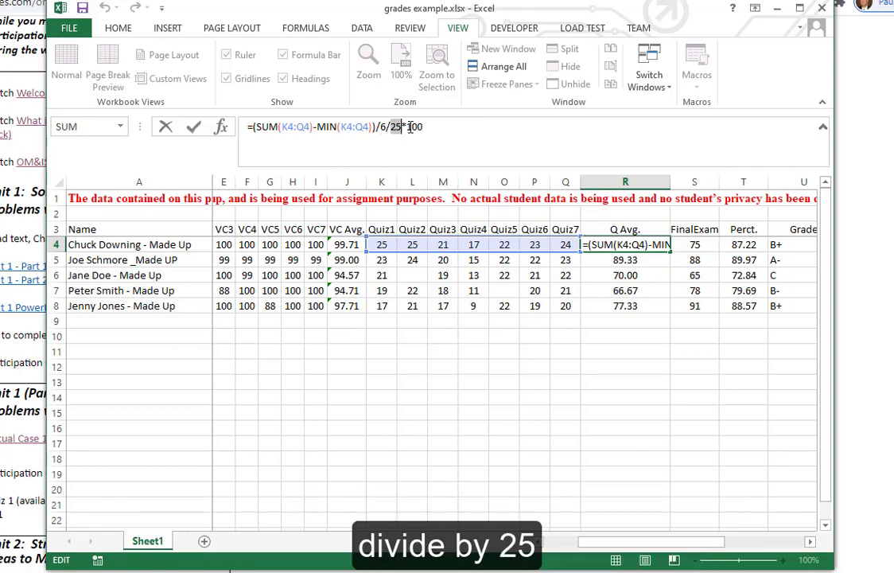
left_click_drag(407, 126, 425, 127)
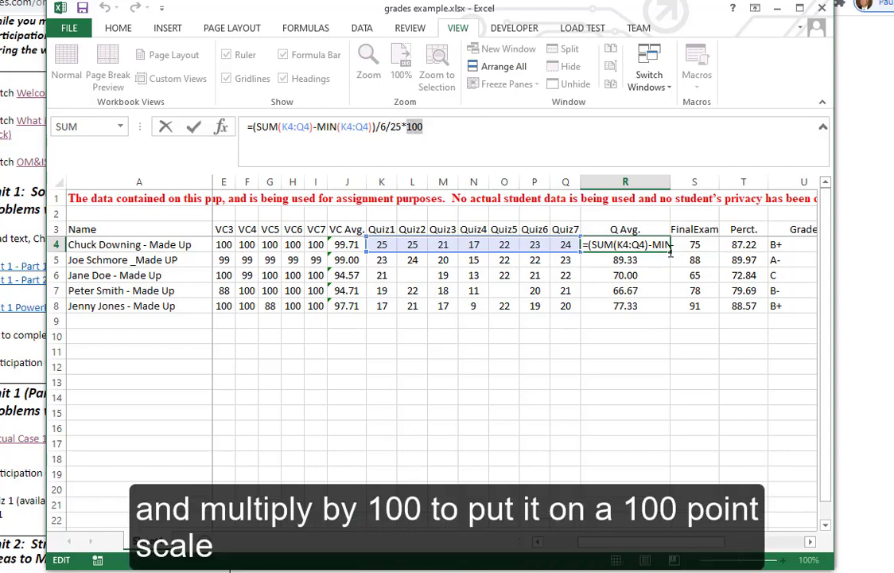
key("ctrl+Return")
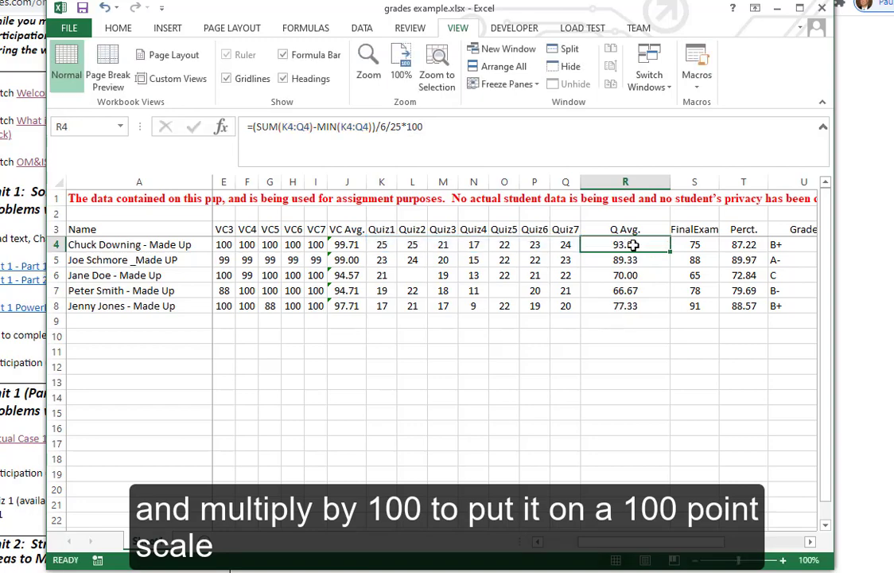
Inspect the final exam score in S4 and the weighted percentage formula in T4 against the participation, case and quiz columns.
left_click(693, 248)
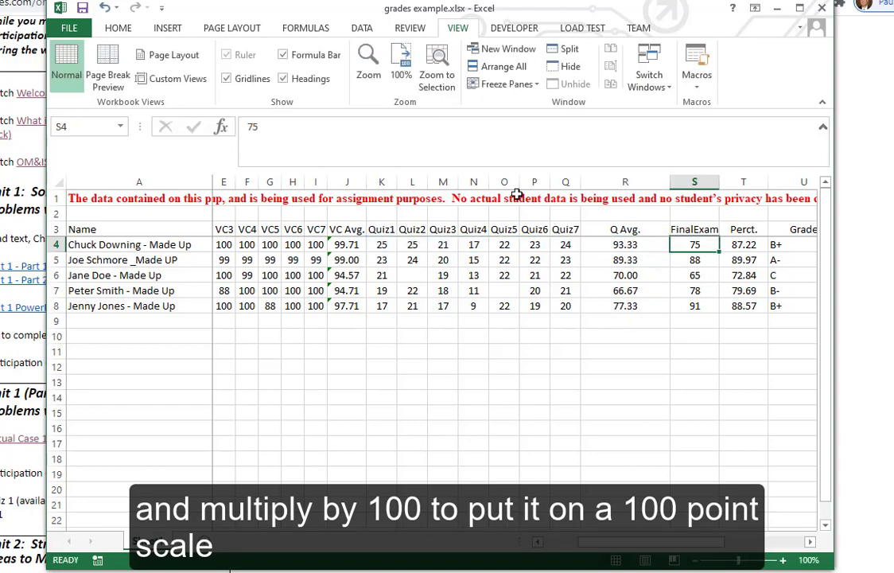
left_click(739, 246)
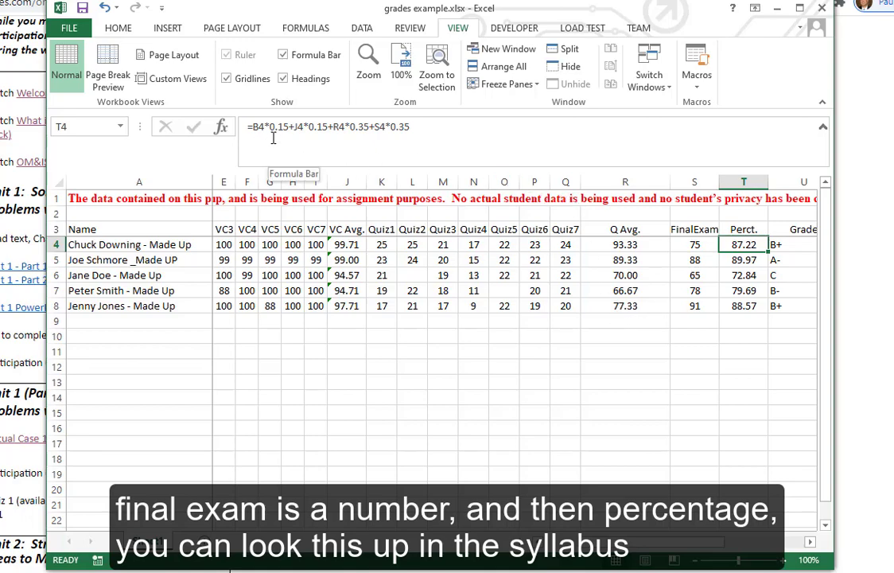
scroll(637, 548, "left", 3)
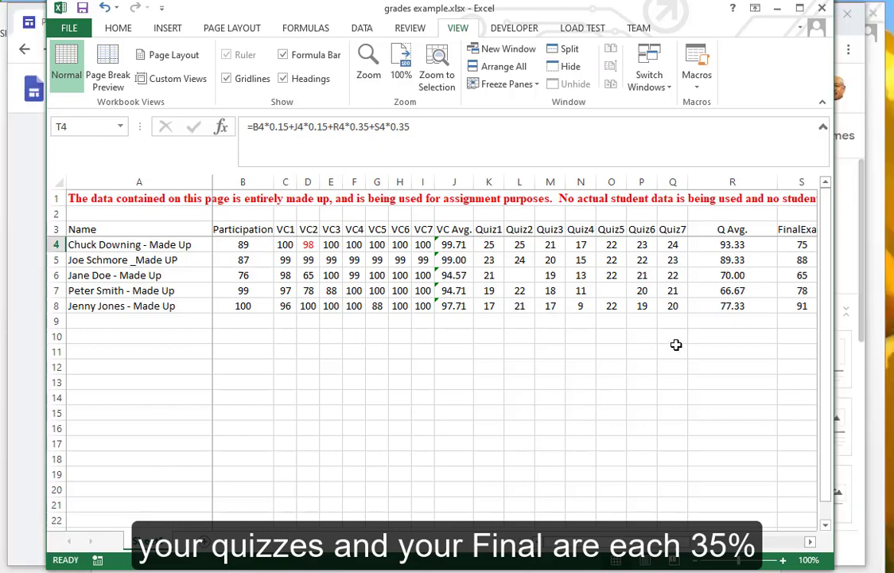
Examine the grade scale in W6:X14 and the lookup value, table range and column index of the VLOOKUP formula in U4.
left_click_drag(604, 547, 746, 542)
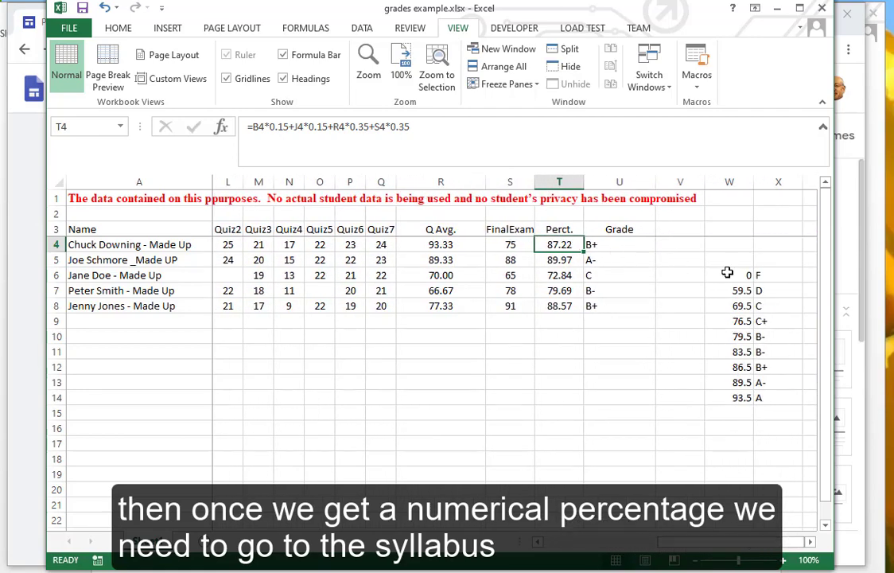
left_click_drag(729, 274, 778, 404)
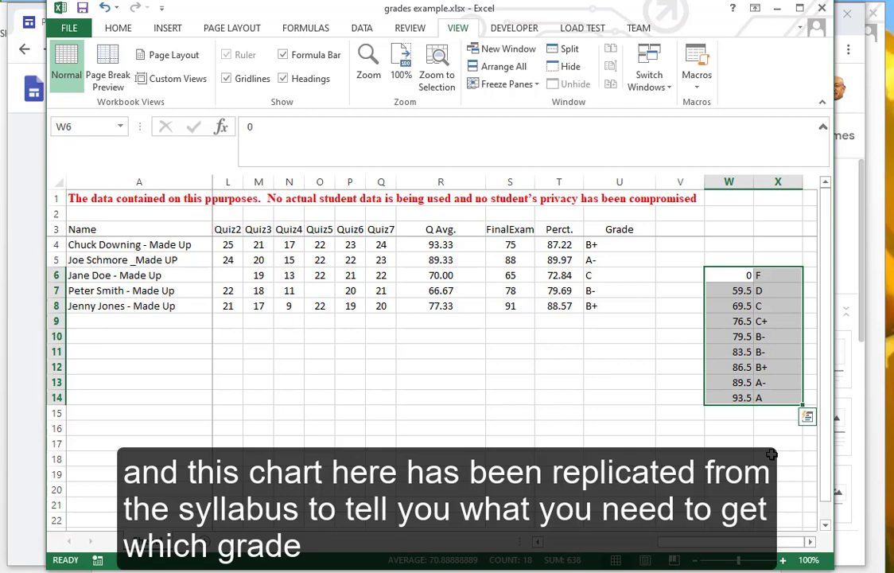
left_click(609, 244)
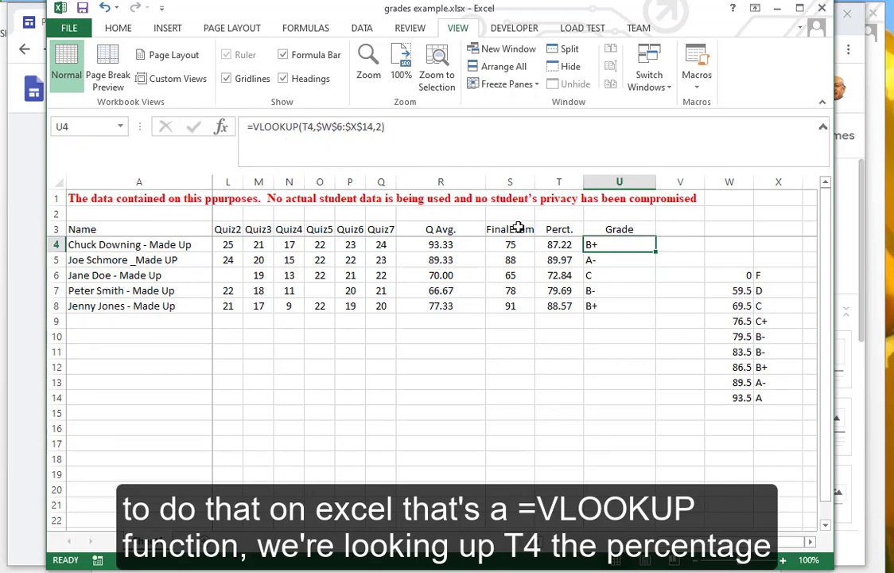
left_click(282, 126)
left_click_drag(316, 126, 365, 126)
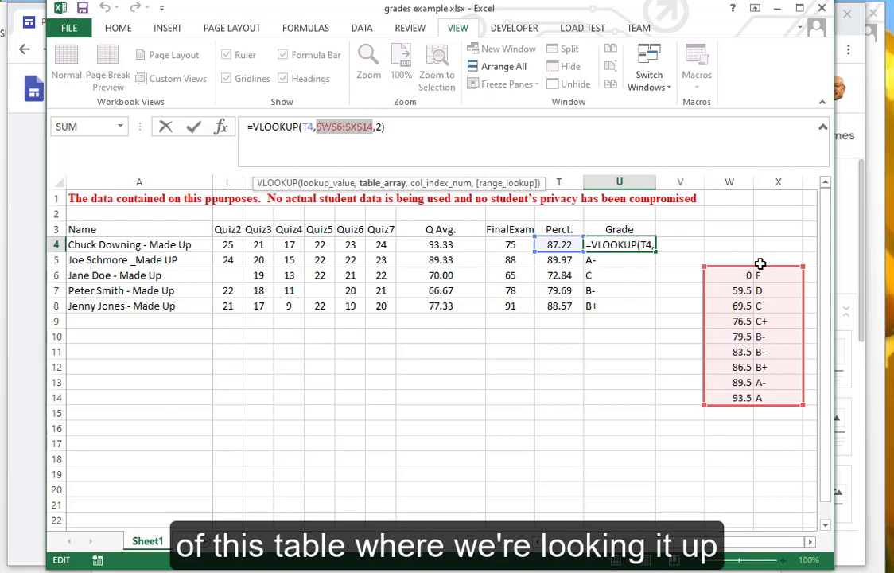
left_click(378, 126)
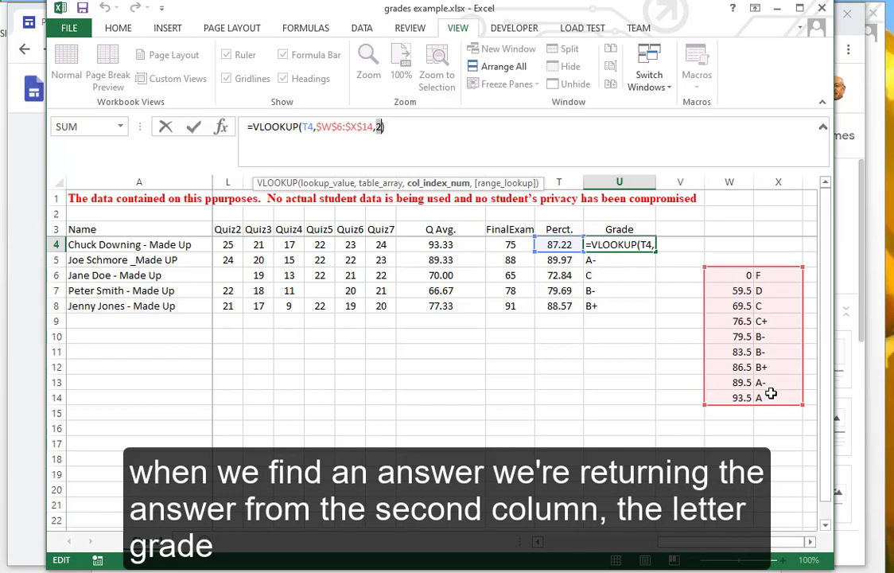
left_click(617, 276)
key("Escape")
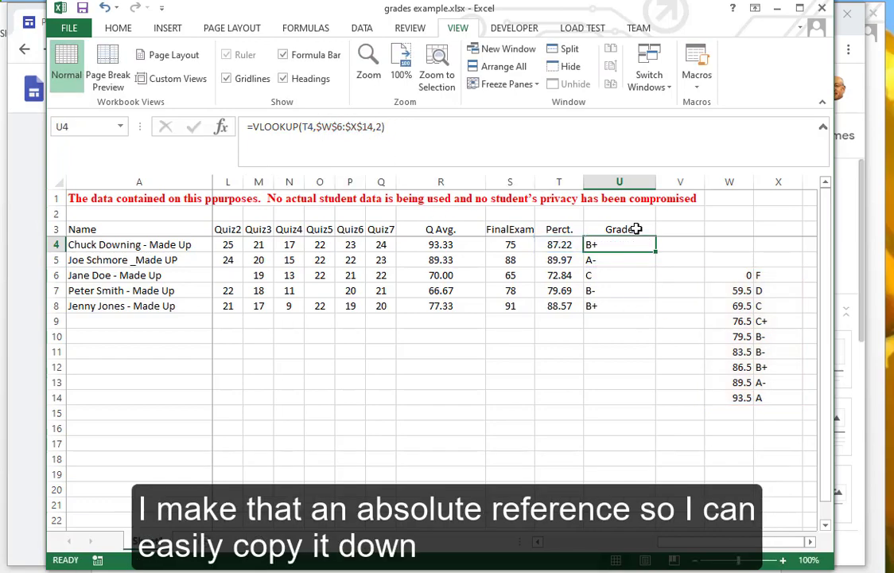
Check the percentages against the letter grades for the students in rows 6 to 8.
left_click(565, 274)
left_click(607, 274)
left_click(577, 291)
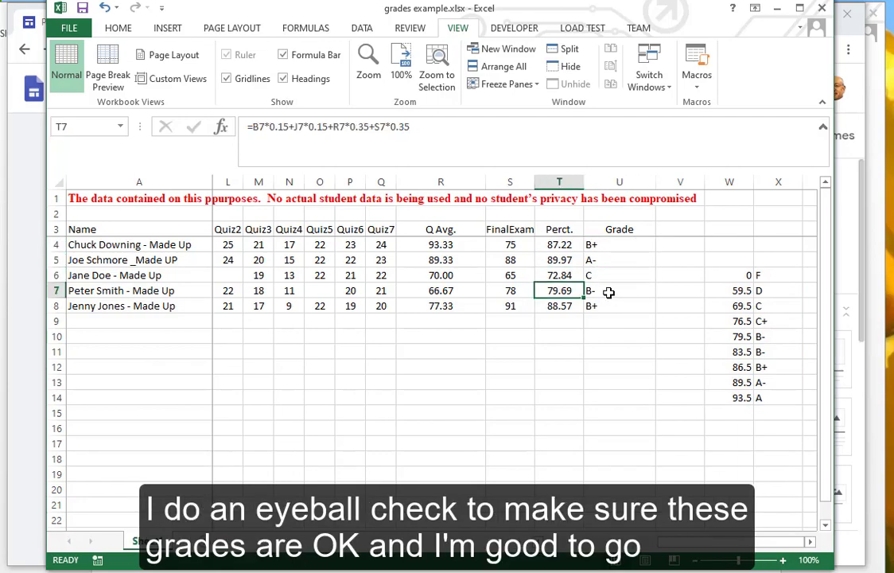
left_click(592, 306)
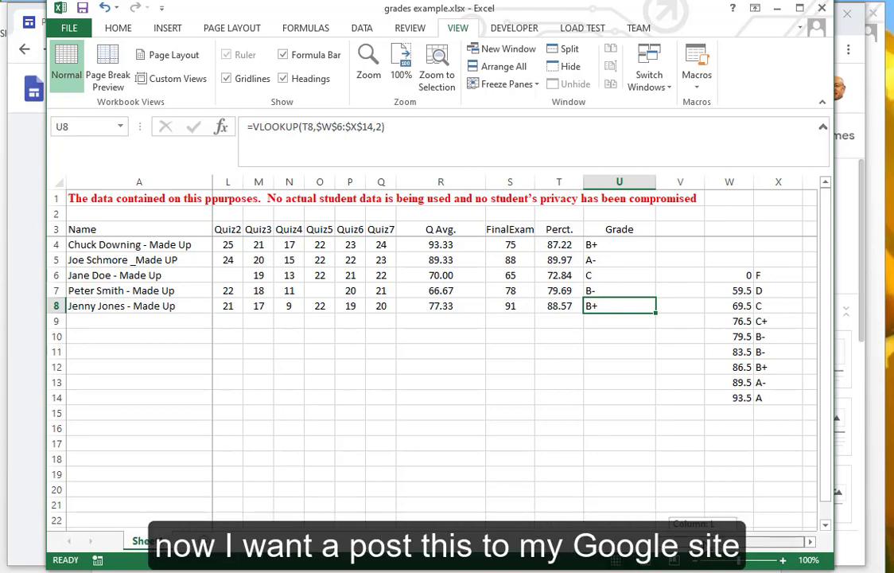
Set the worksheet magnification to 75% and select the empty cell A9.
scroll(534, 402, "left", 5)
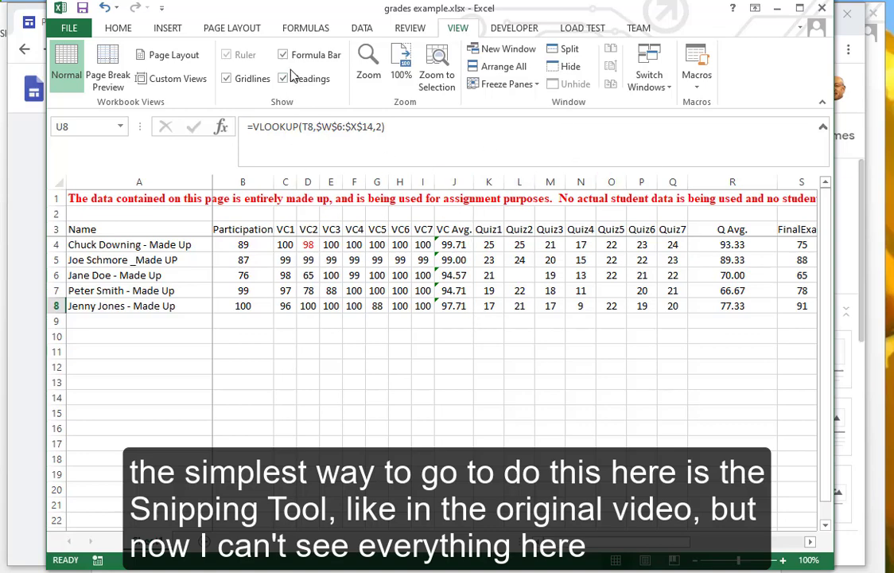
left_click(368, 63)
left_click(446, 285)
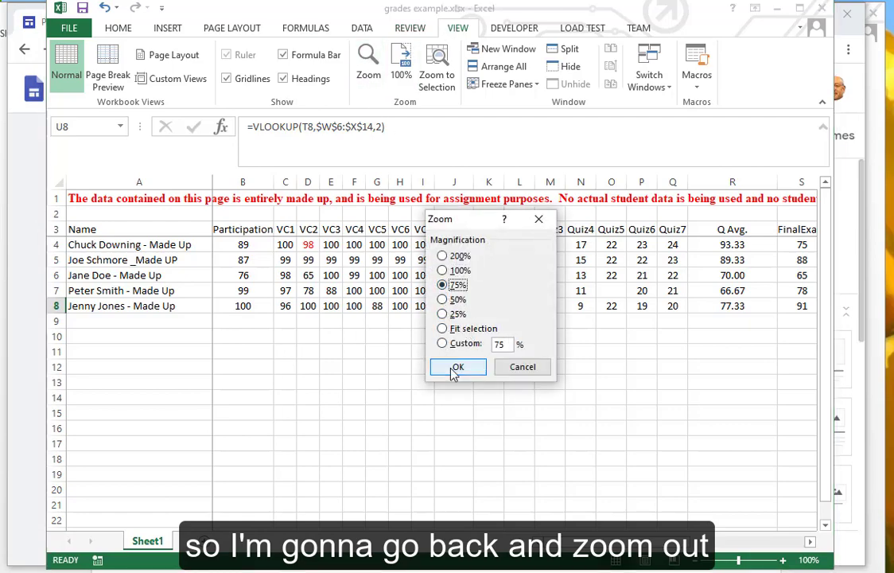
left_click(455, 369)
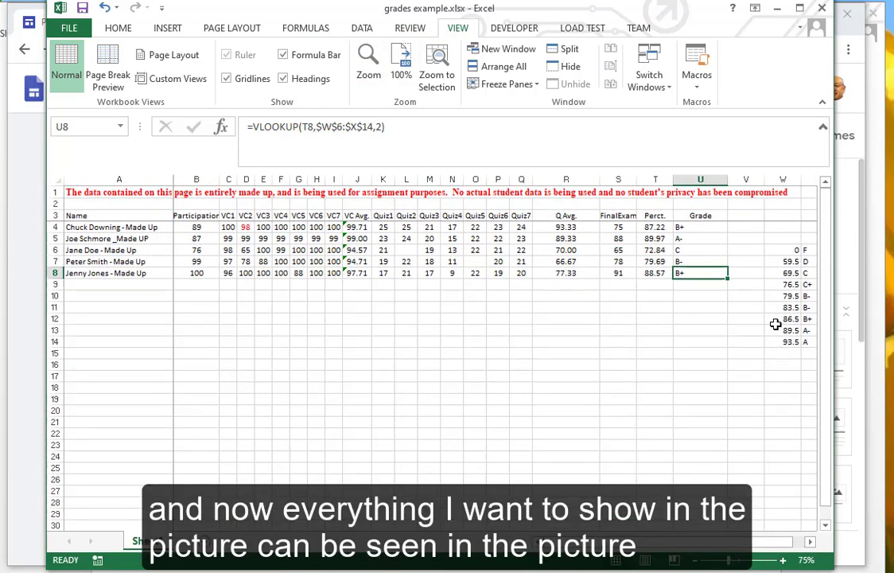
left_click(141, 285)
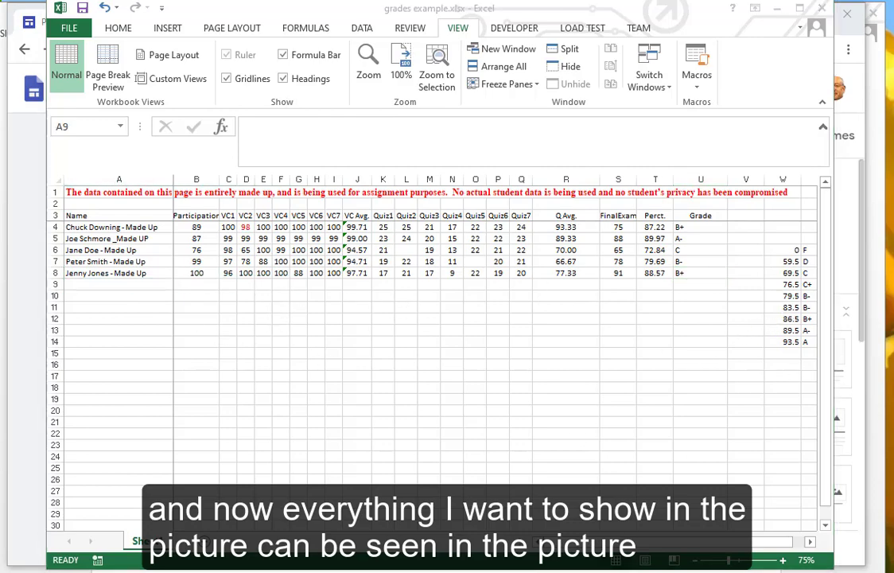
Open the Snipping Tool and capture the worksheet area from the column headings through row 16, including the grade scale.
key("super")
type("snip")
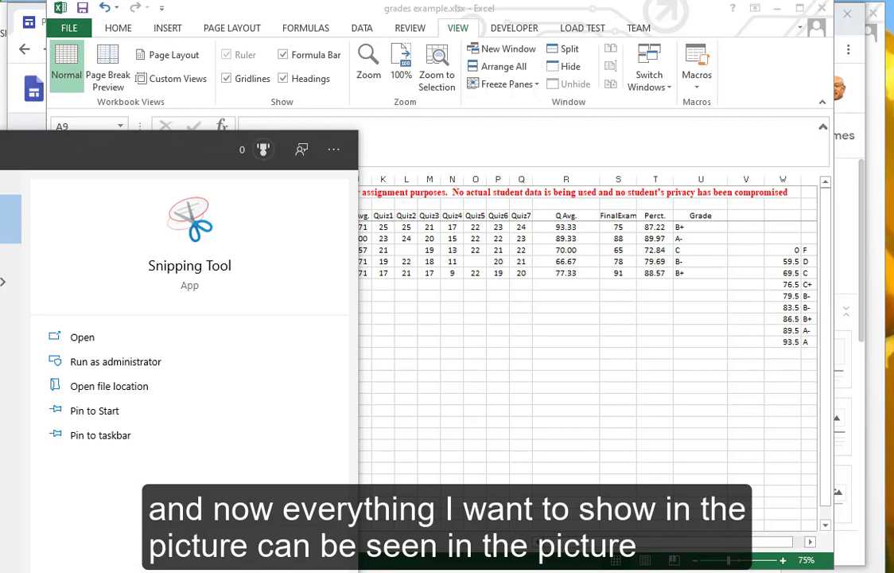
key("Return")
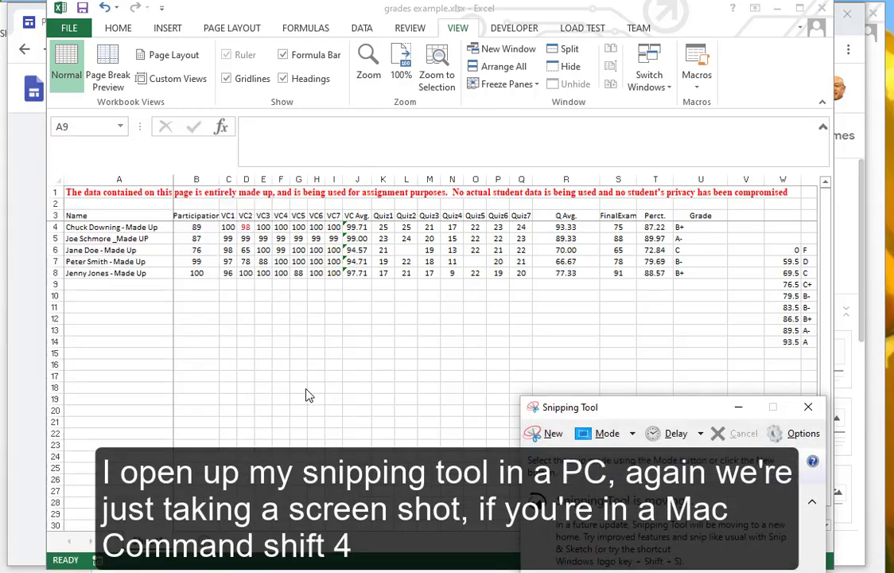
left_click(548, 434)
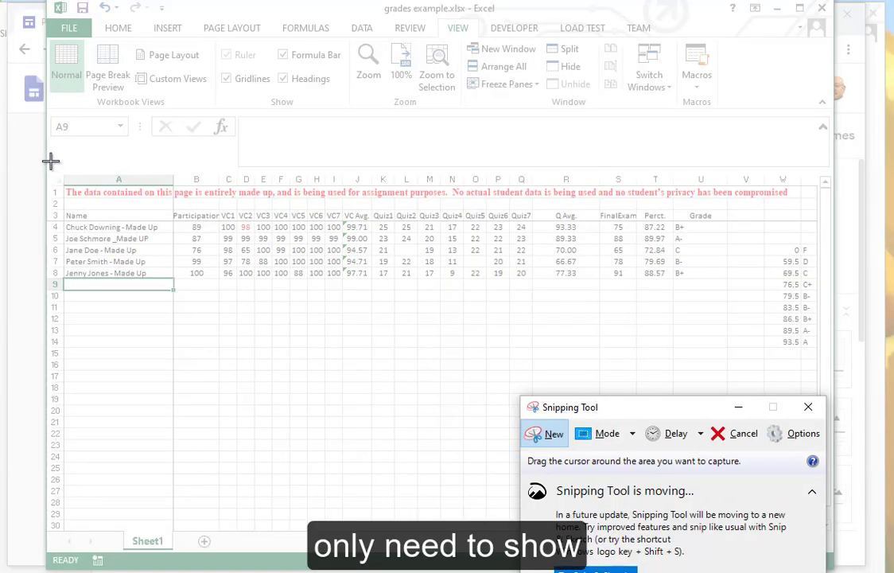
left_click_drag(48, 161, 821, 371)
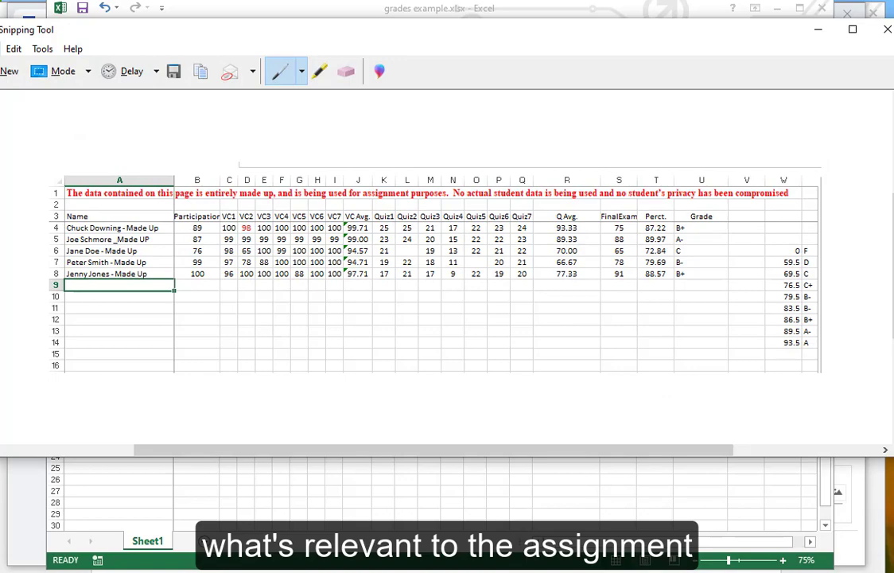
Save the snip as a JPEG named ExcelGrades in the OMIS 351 Data Files folder and close the Snipping Tool.
key("alt+f")
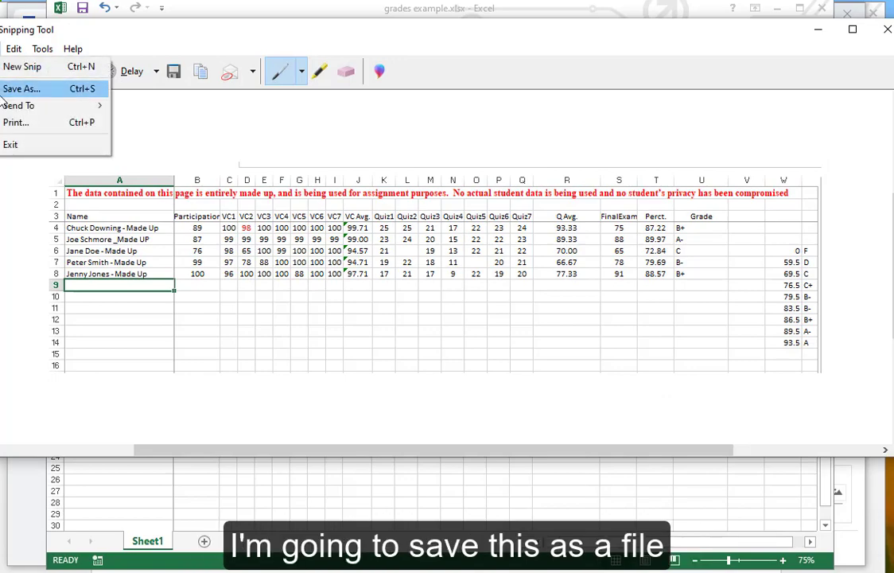
left_click(6, 90)
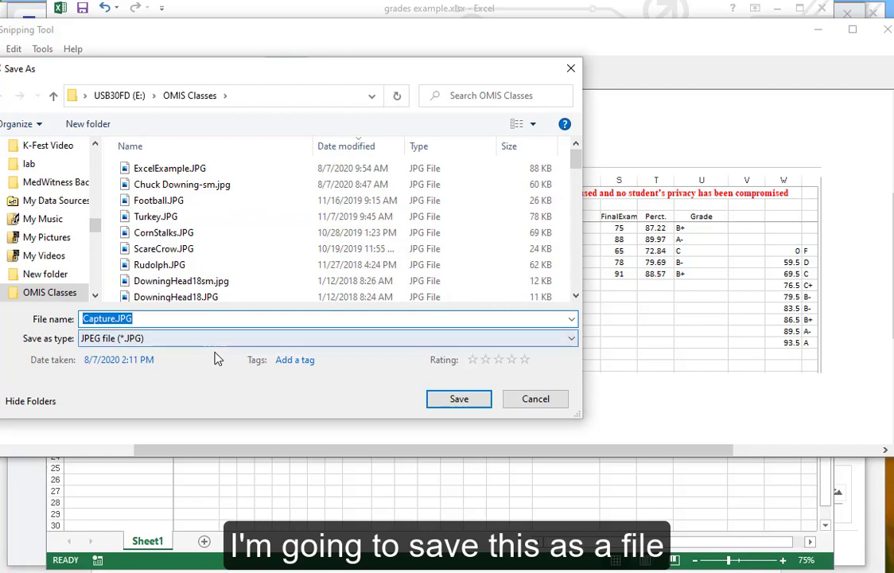
left_click(167, 146)
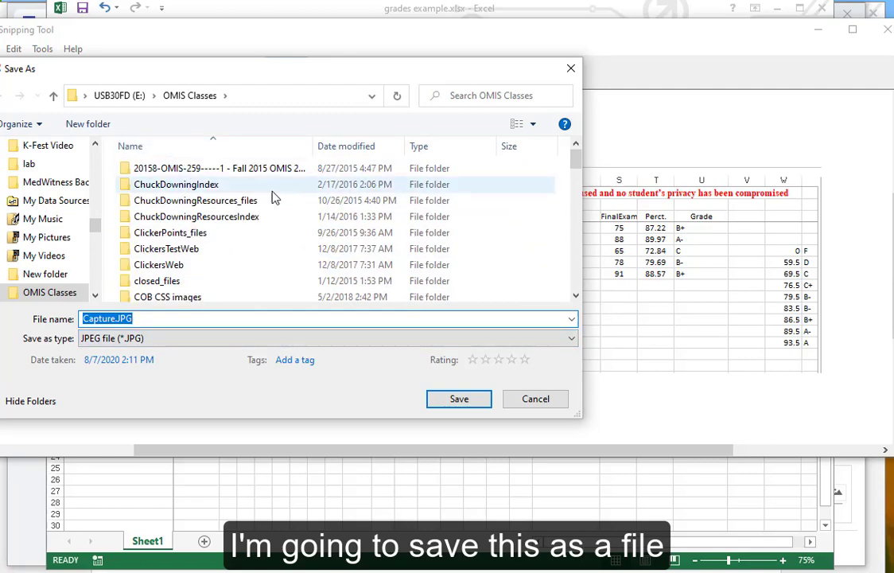
left_click_drag(575, 153, 569, 217)
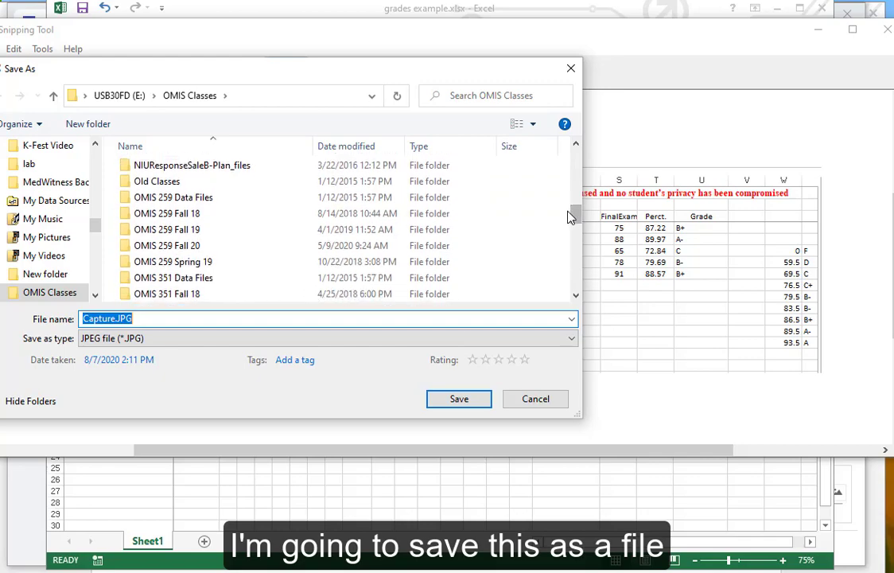
double_click(216, 278)
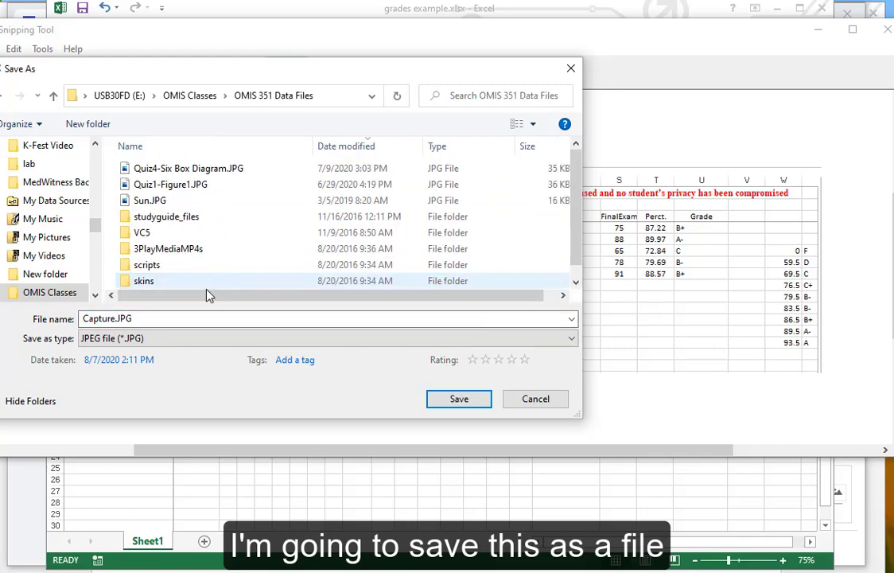
type("E")
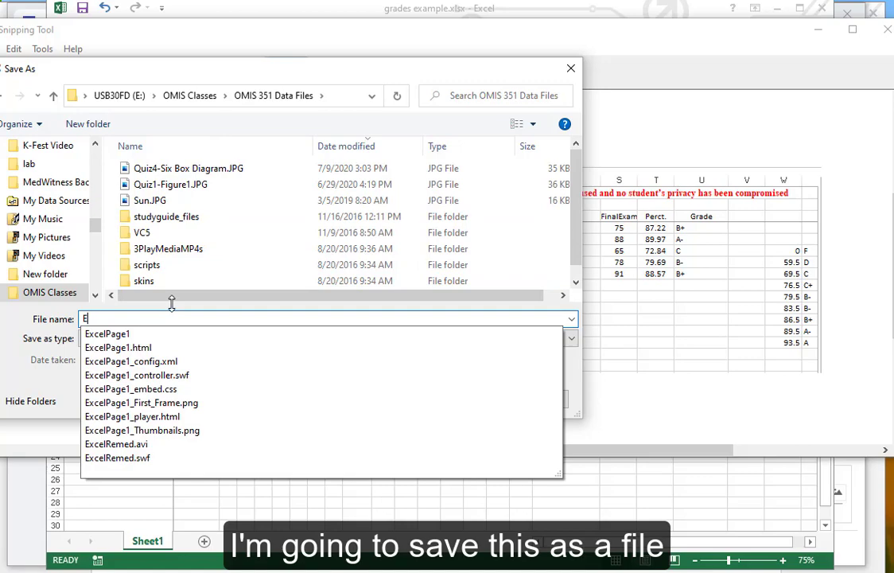
type("xcelGrades")
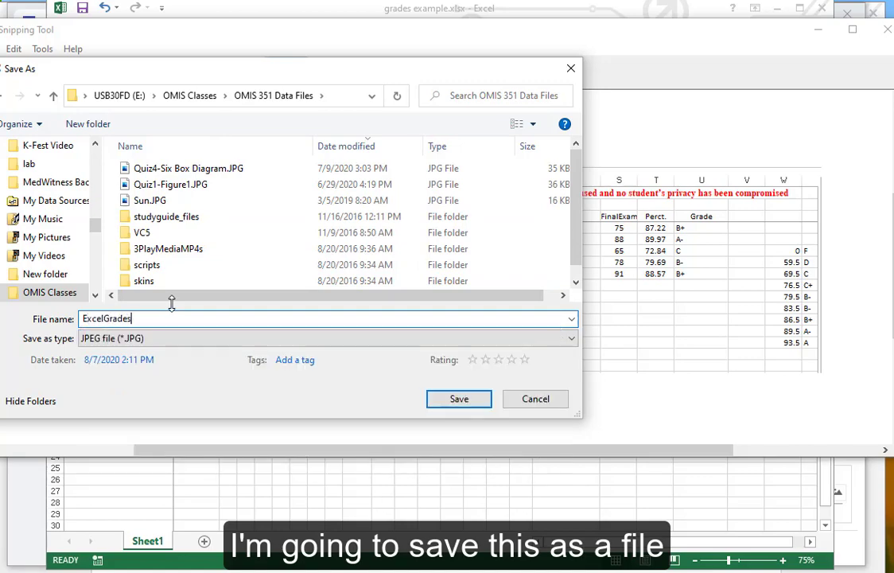
left_click(448, 400)
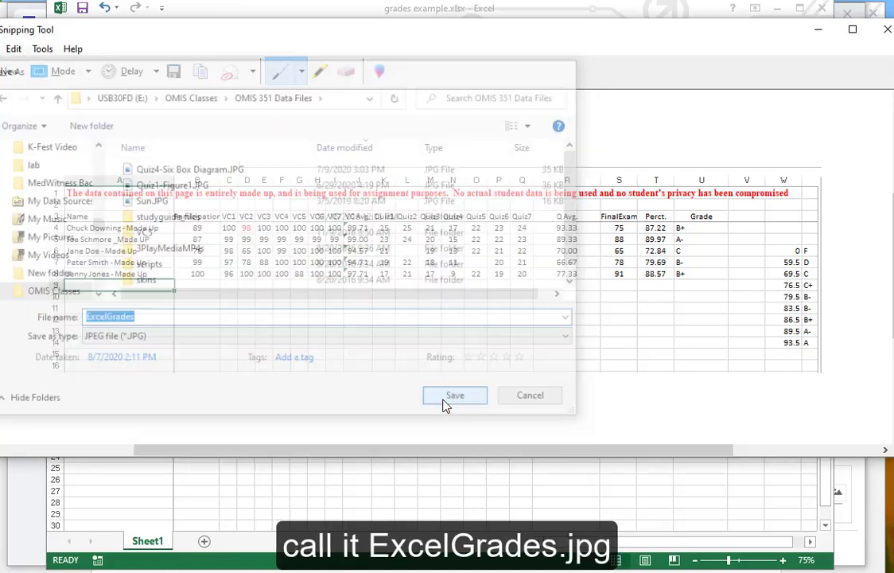
left_click(888, 29)
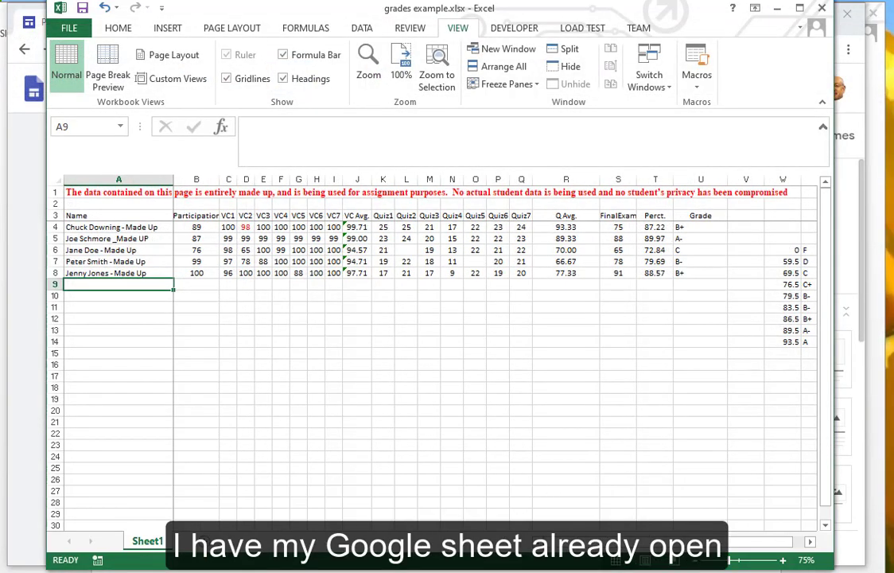
Switch to the site editor in Google Sites and add a new page named Excel Grades.
key("alt+Tab")
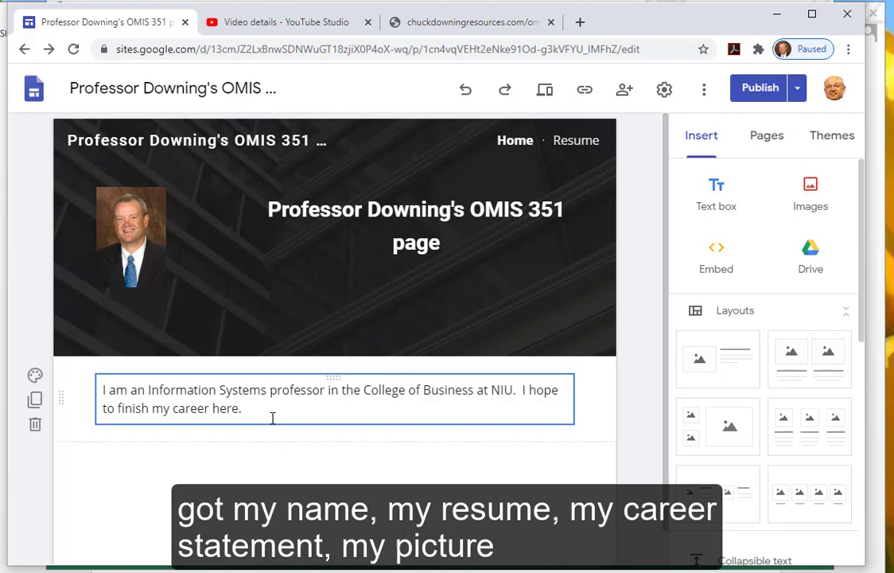
left_click(765, 142)
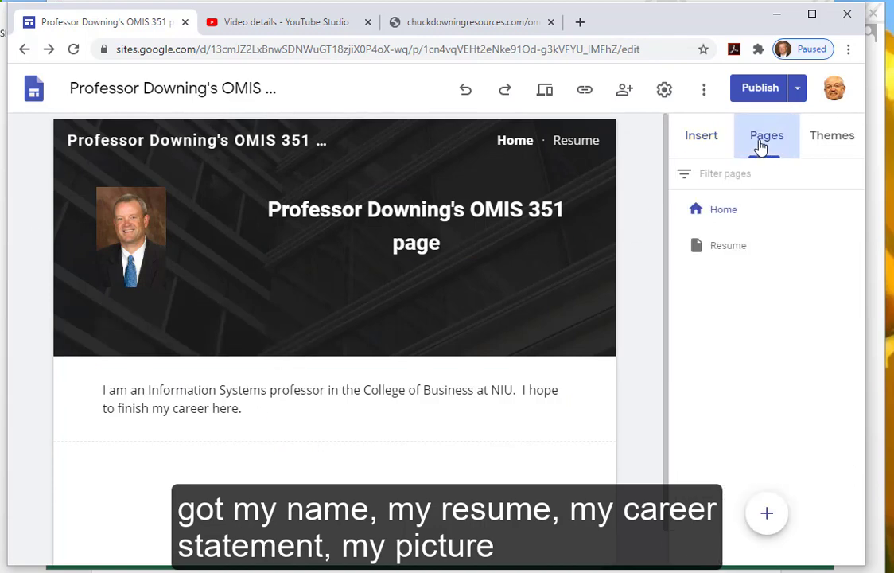
left_click(766, 515)
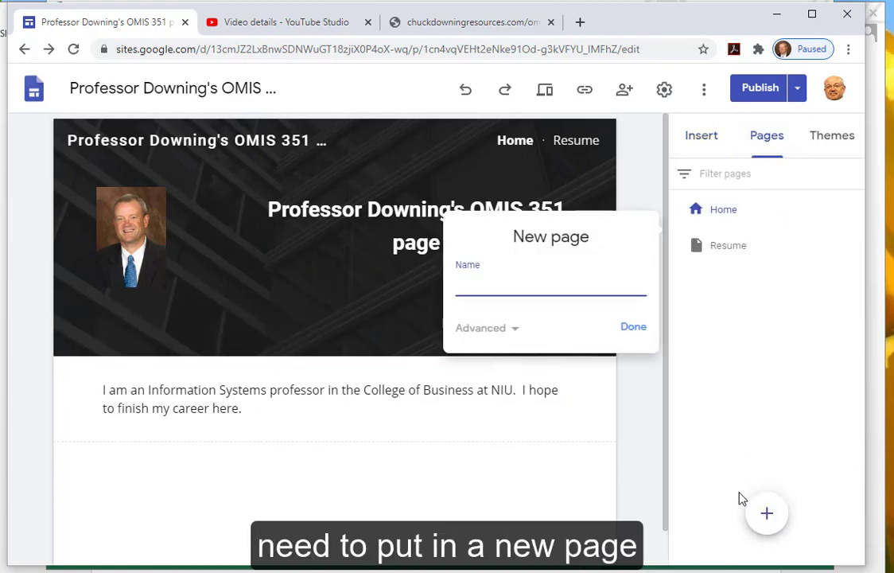
type("Excel Grades")
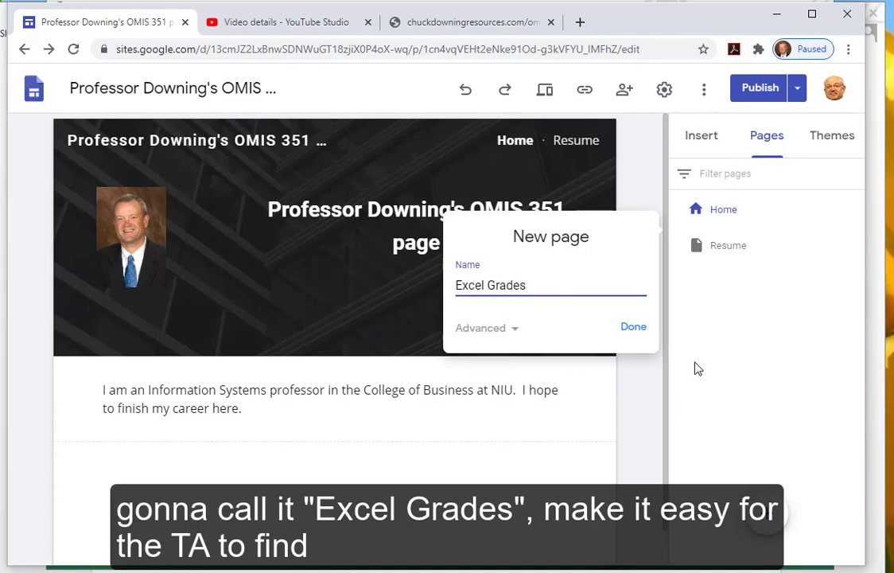
left_click(633, 329)
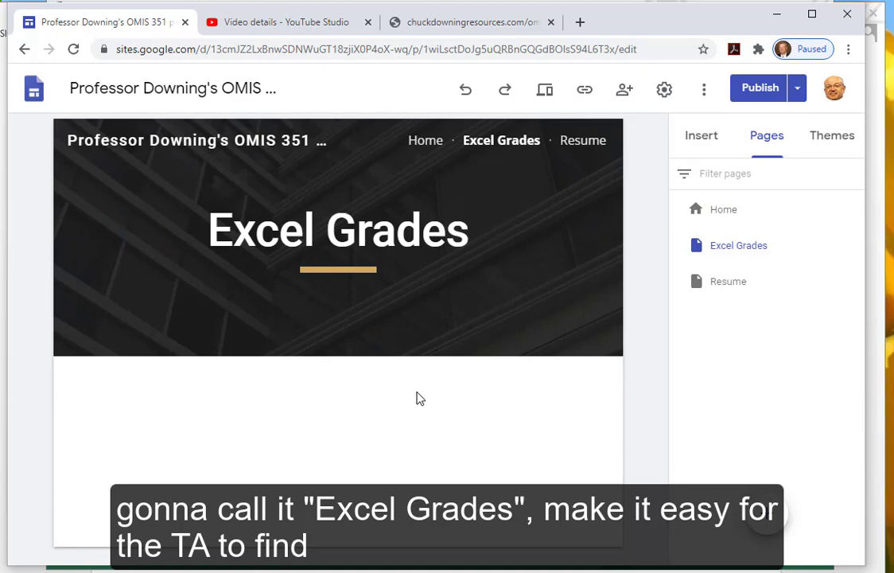
left_click(694, 136)
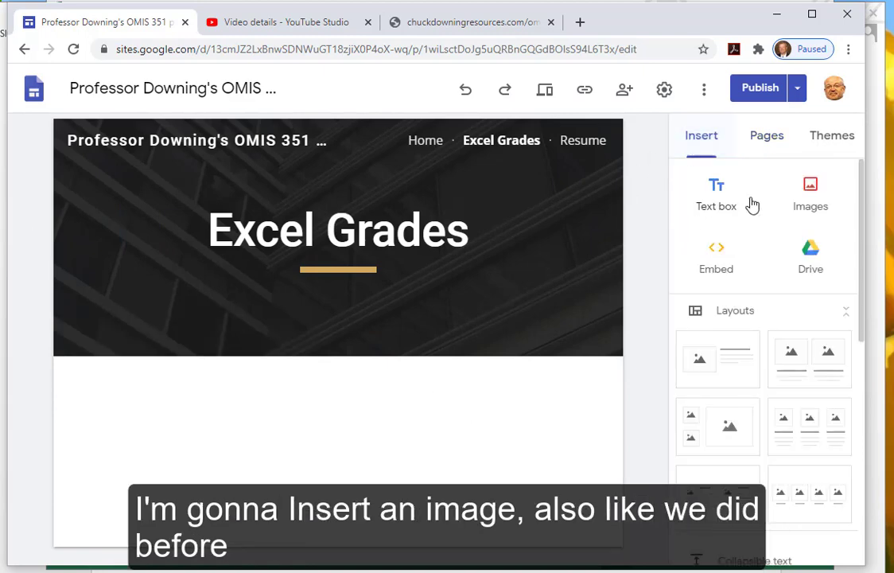
left_click(804, 188)
left_click(786, 245)
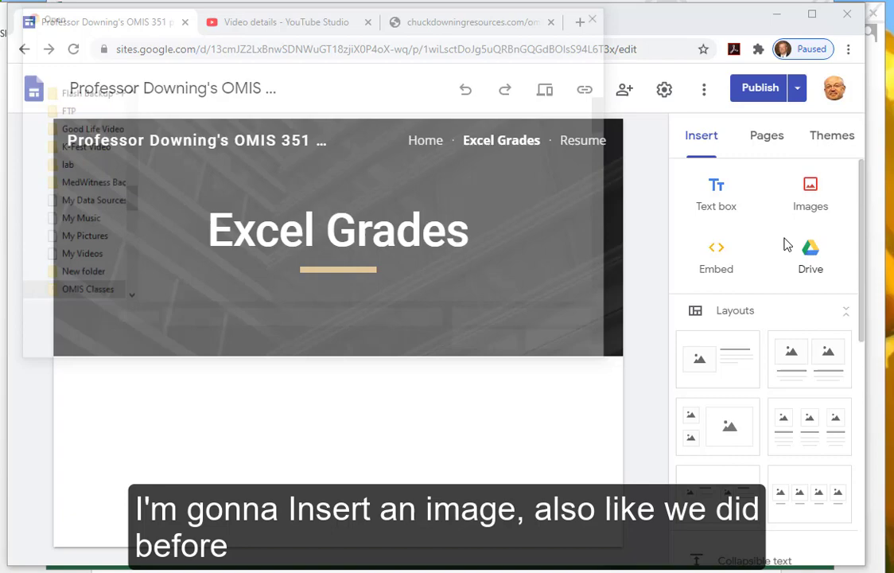
left_click(567, 346)
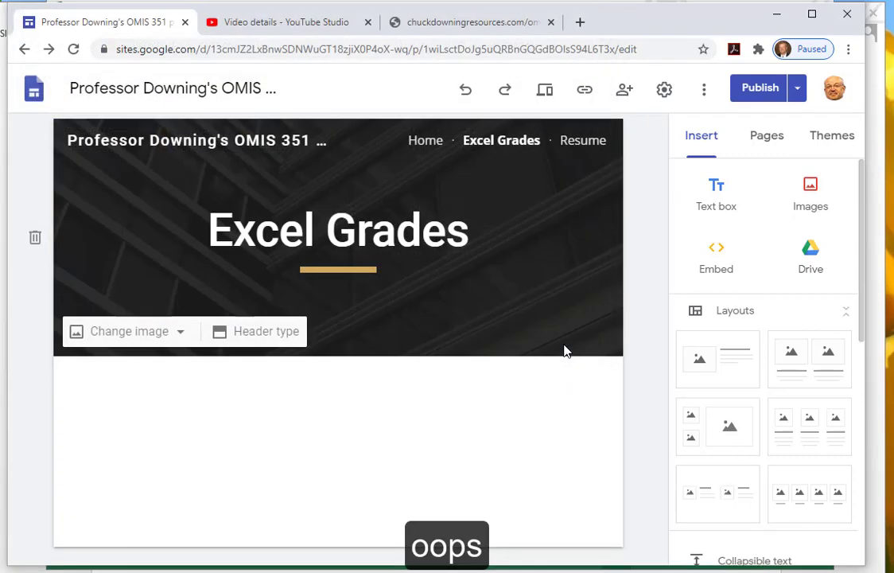
Try uploading ExcelExample.JPG from the OMIS Classes folder to the Excel Grades page and enlarging it, then delete that image.
left_click(810, 191)
left_click(784, 249)
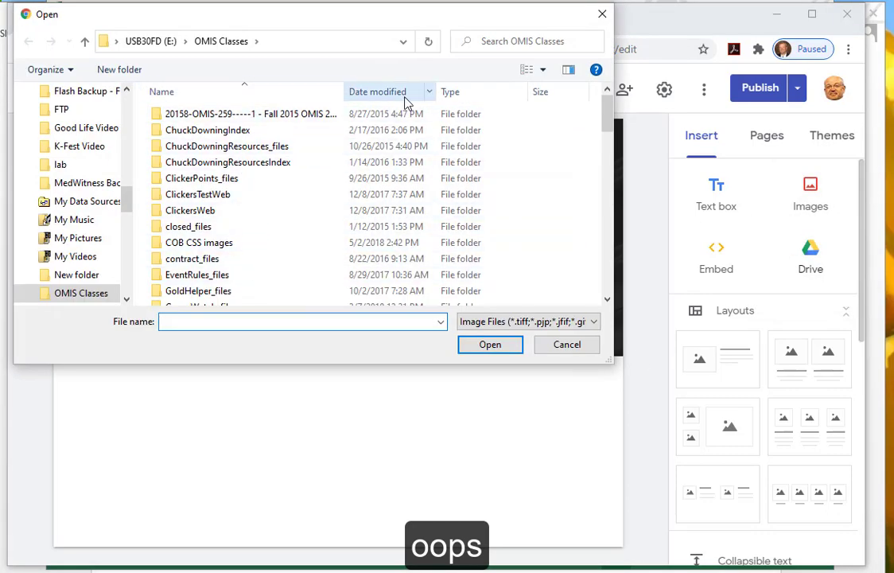
left_click(405, 94)
left_click(235, 115)
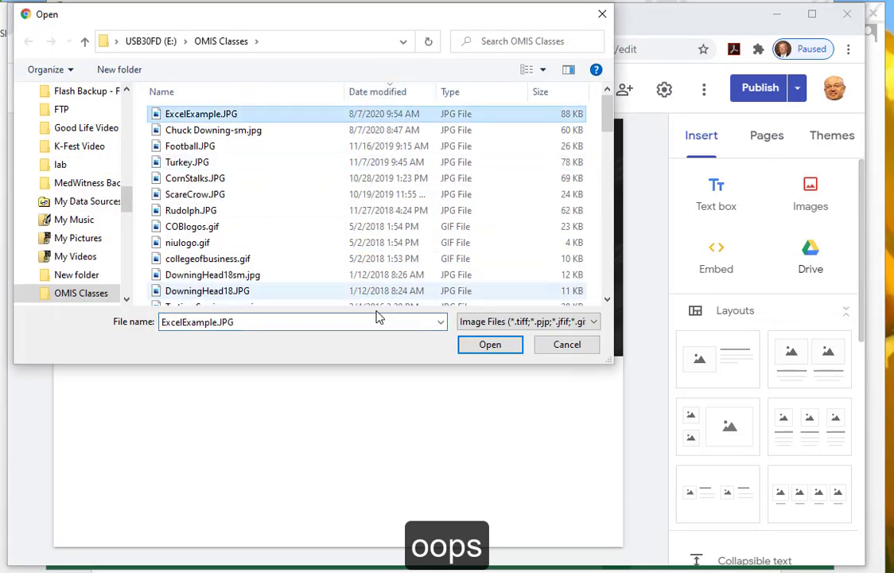
left_click(487, 344)
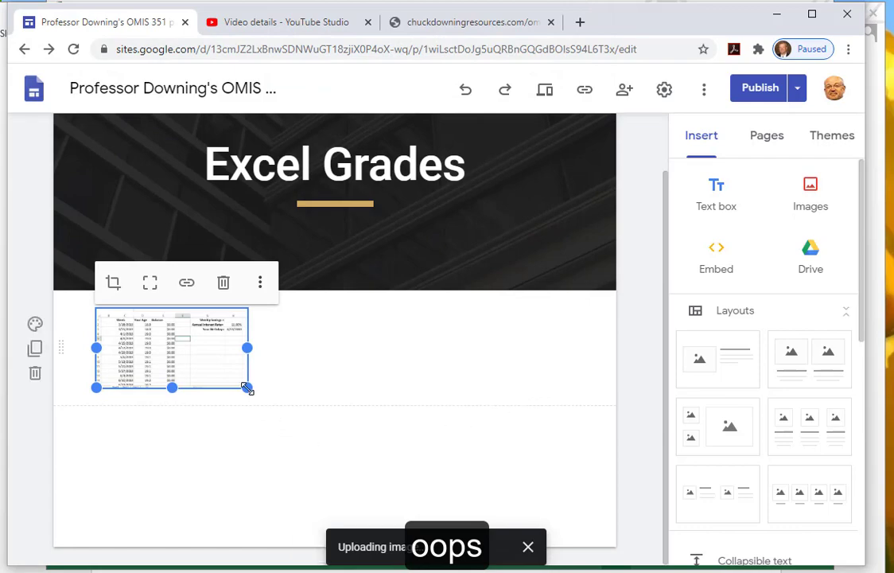
left_click_drag(248, 388, 453, 457)
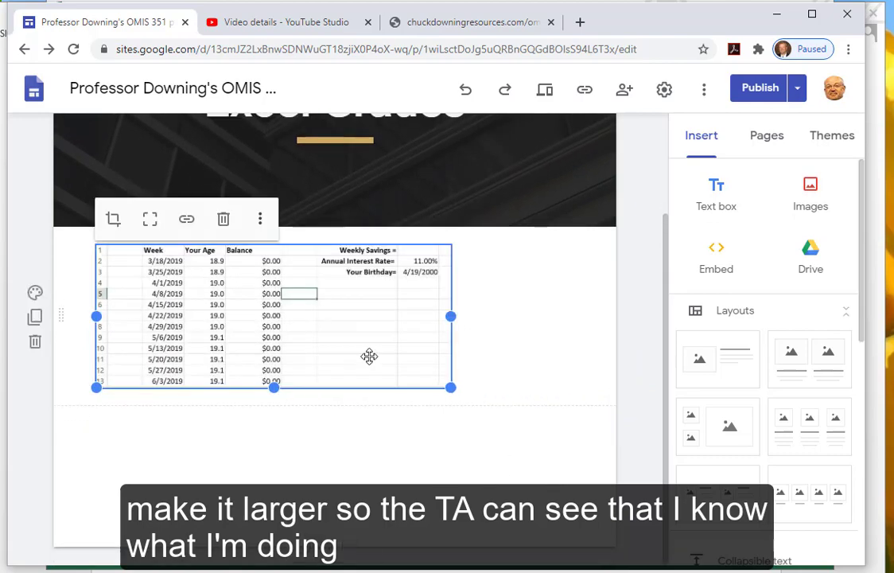
key("Delete")
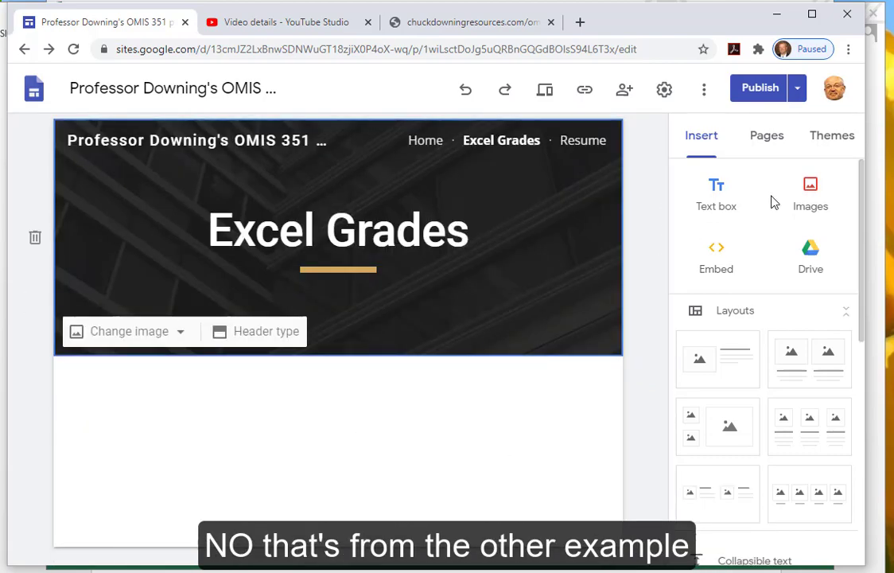
Upload the ExcelGrades image from the OMIS 351 Data Files folder to the Excel Grades page.
left_click(810, 188)
left_click(790, 247)
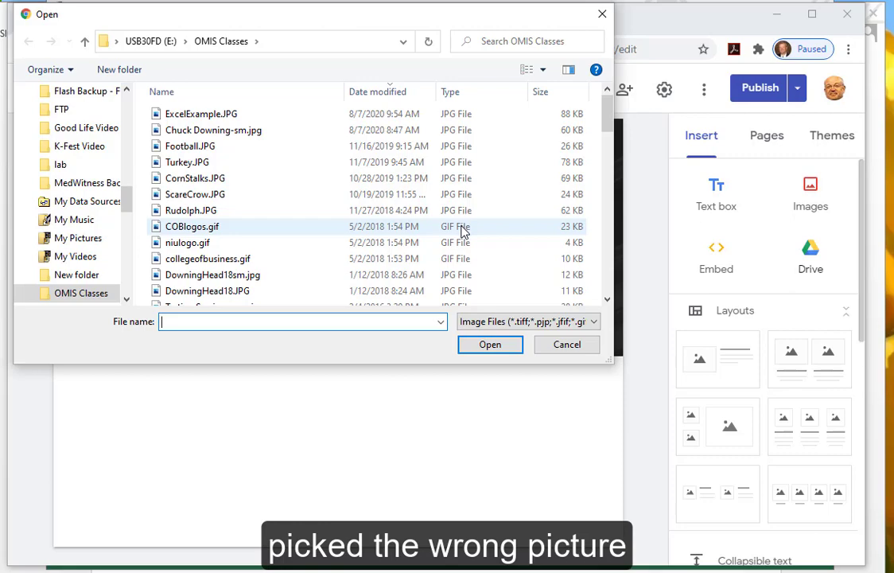
left_click(195, 93)
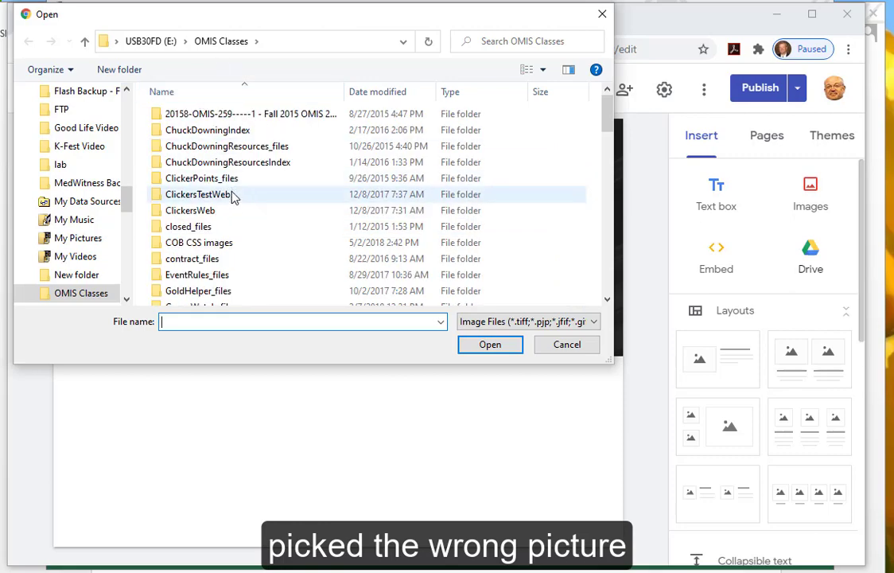
scroll(234, 196, "down", 4)
scroll(235, 199, "down", 5)
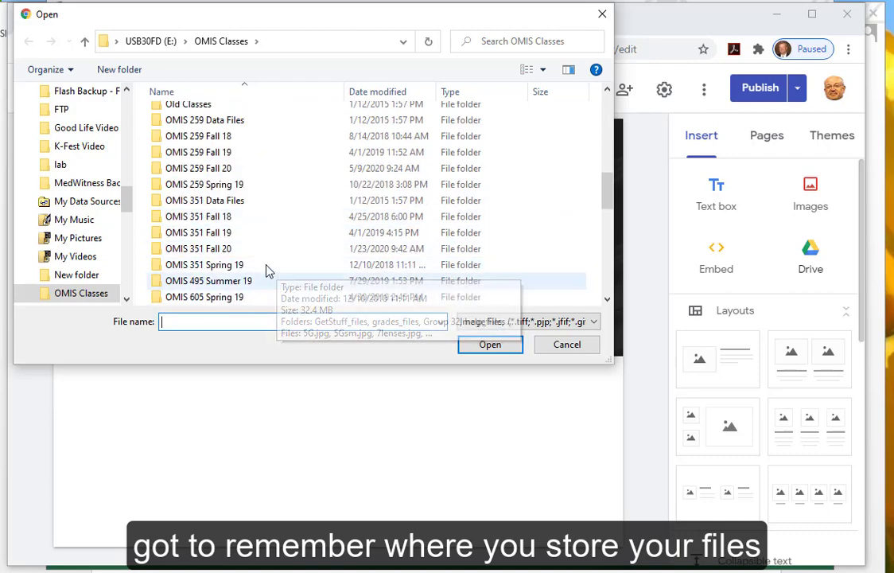
scroll(269, 265, "down", 1)
double_click(249, 153)
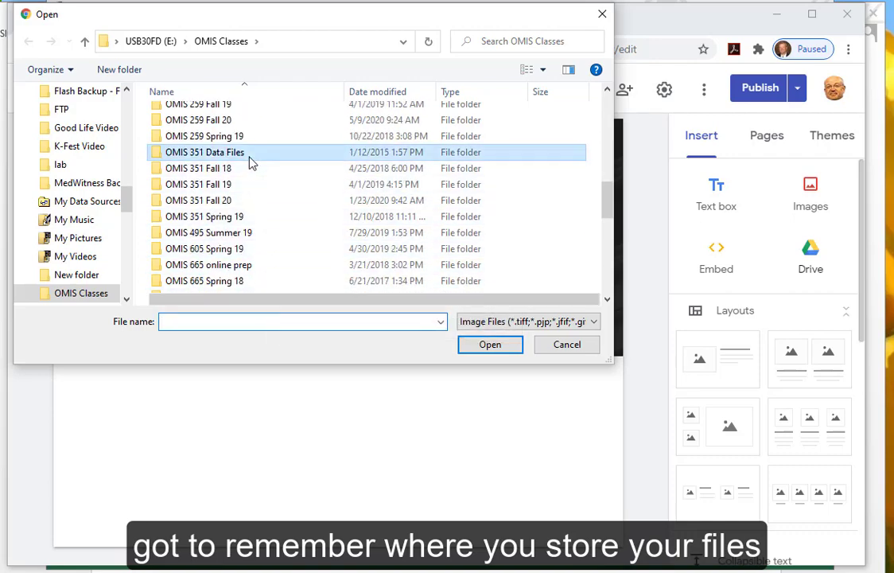
left_click(238, 113)
left_click(473, 346)
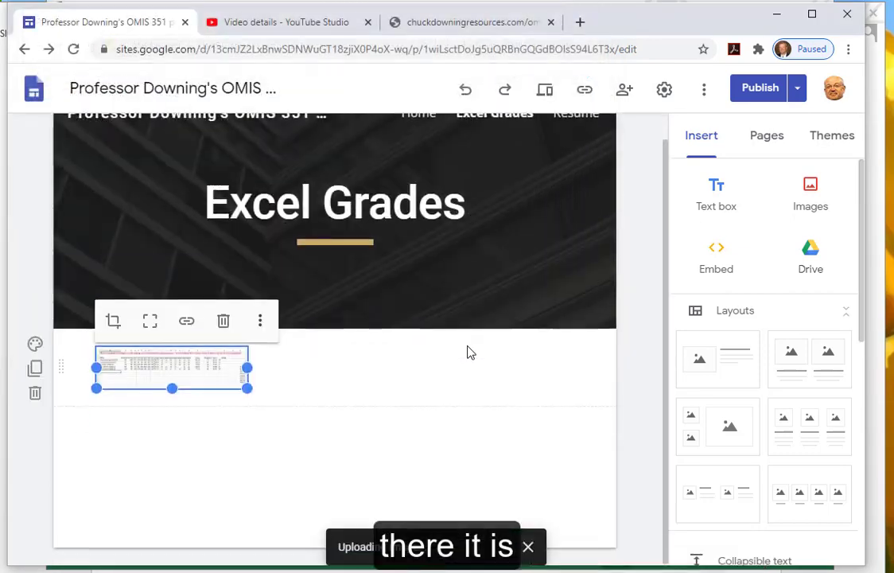
Enlarge the grades image to the full content width and publish the site with the added page.
left_click_drag(247, 388, 583, 565)
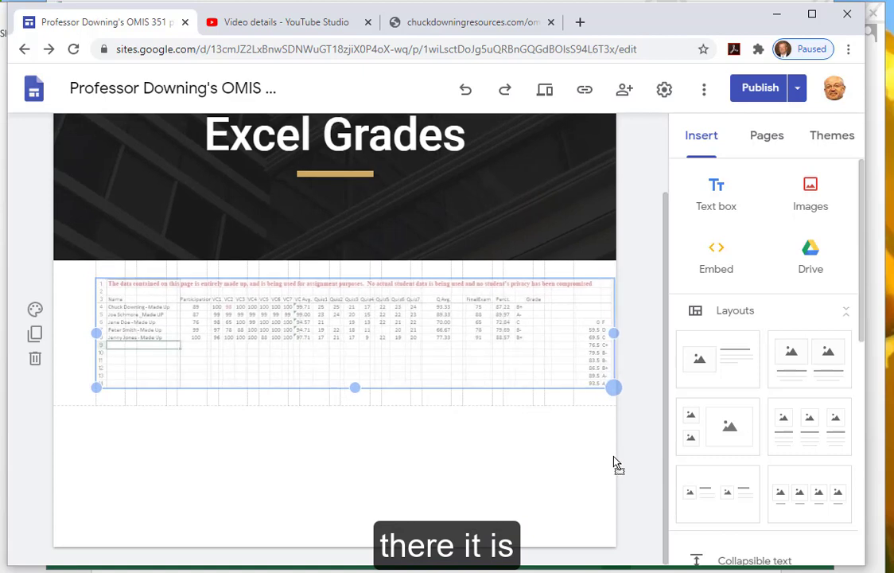
left_click(544, 340)
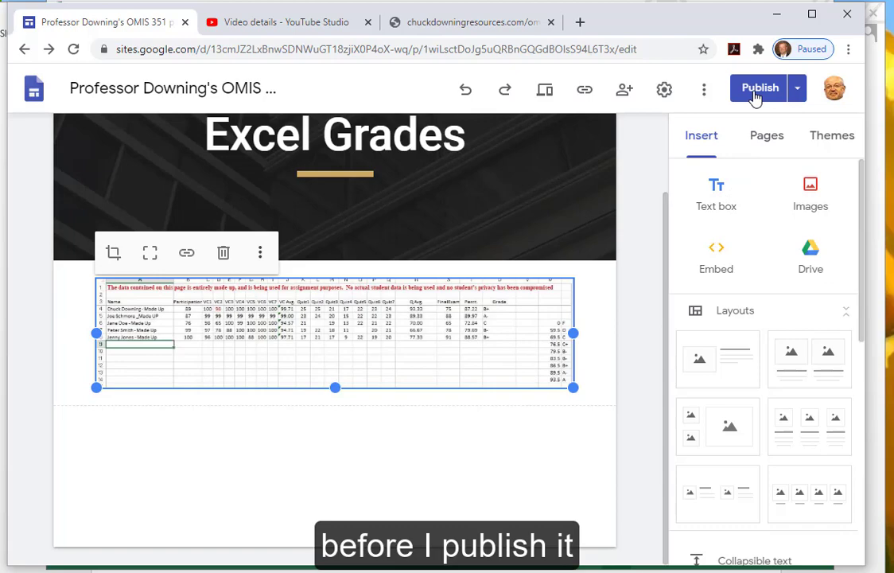
left_click(757, 93)
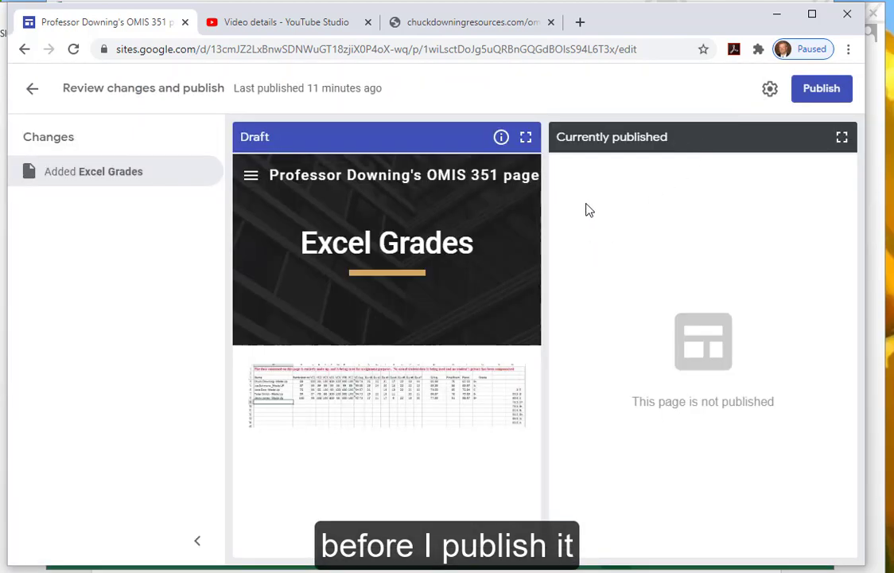
left_click(824, 89)
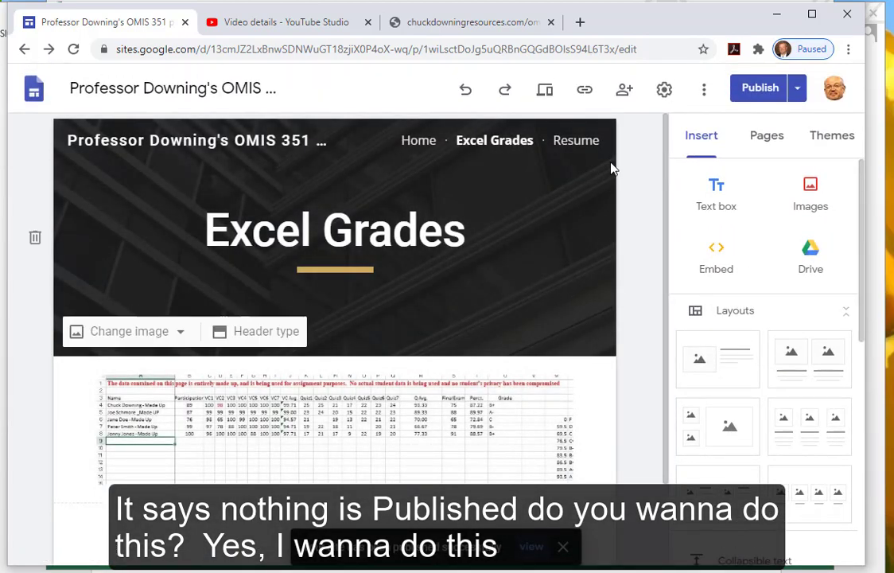
Open the published site at its sites.google.com/view address ending in -351 in a new tab and check its Excel Grades page.
left_click(580, 22)
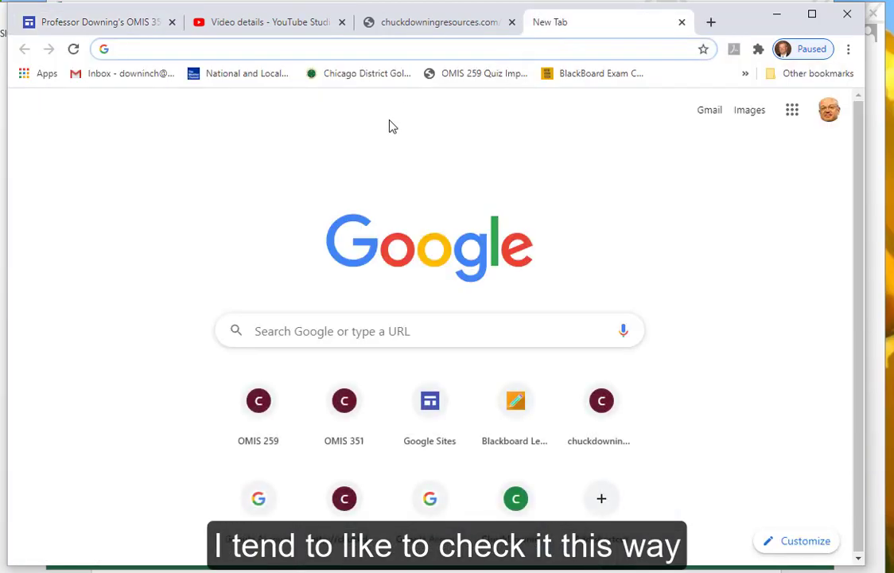
type("site")
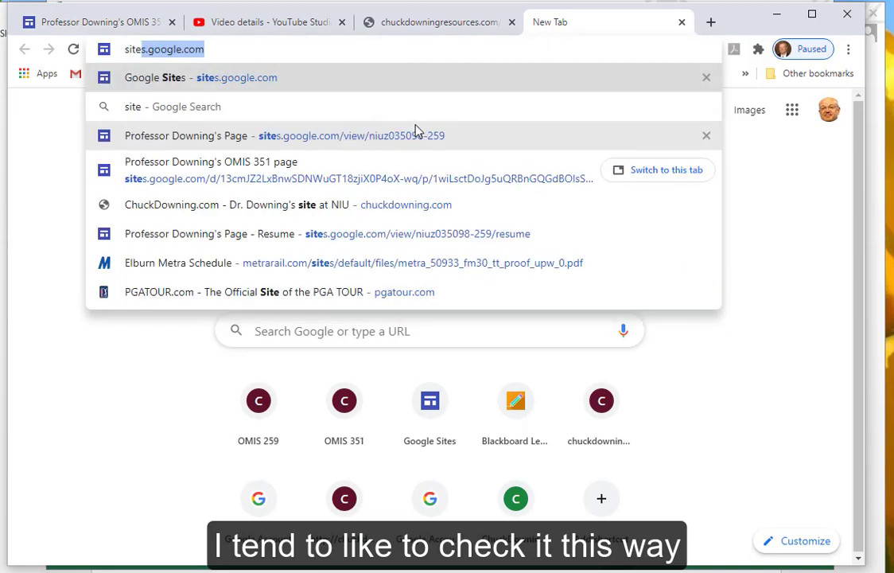
left_click(278, 54)
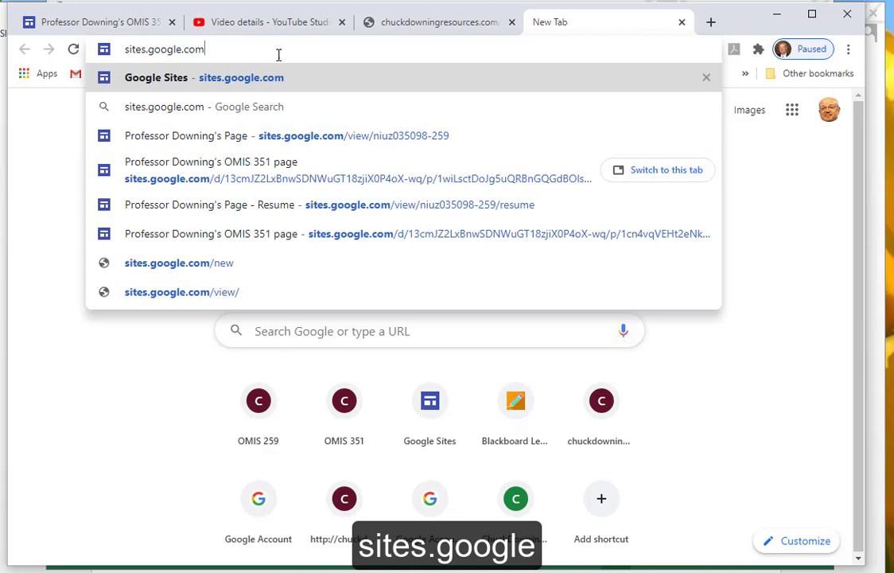
type("/view/")
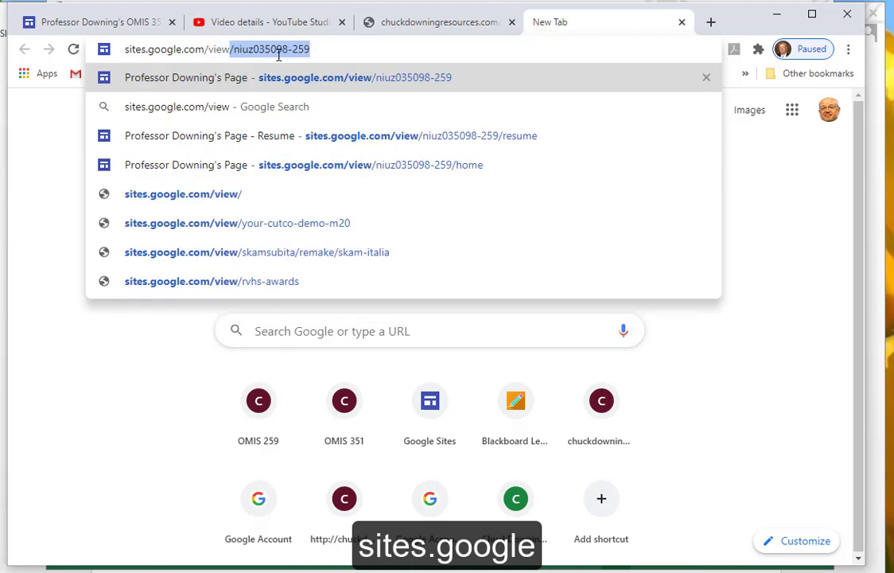
left_click(309, 60)
type("/niuz035098-259")
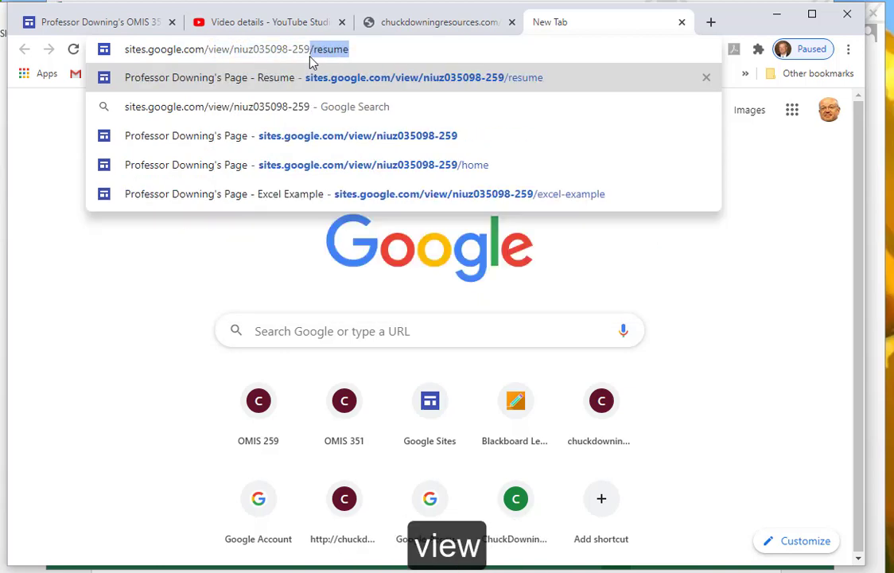
left_click_drag(291, 50, 421, 47)
type("3")
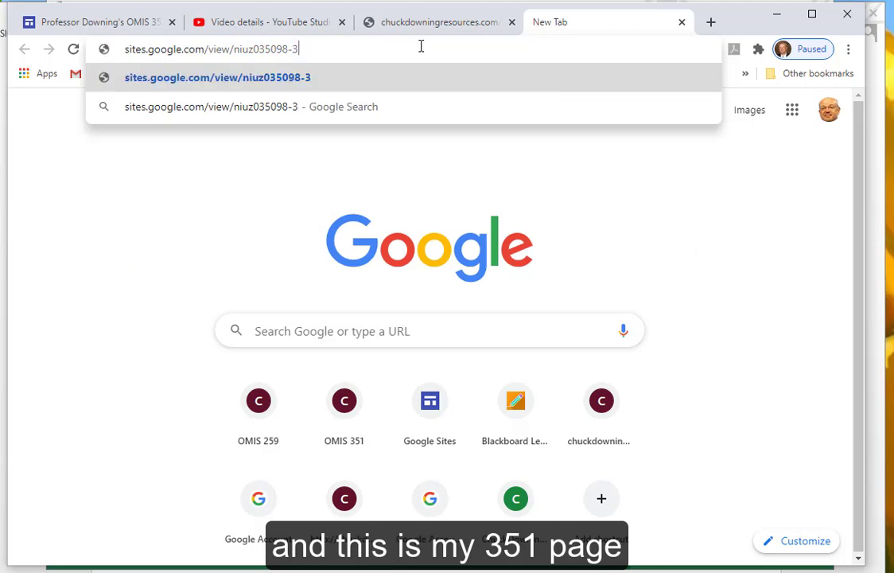
type("51")
key("Return")
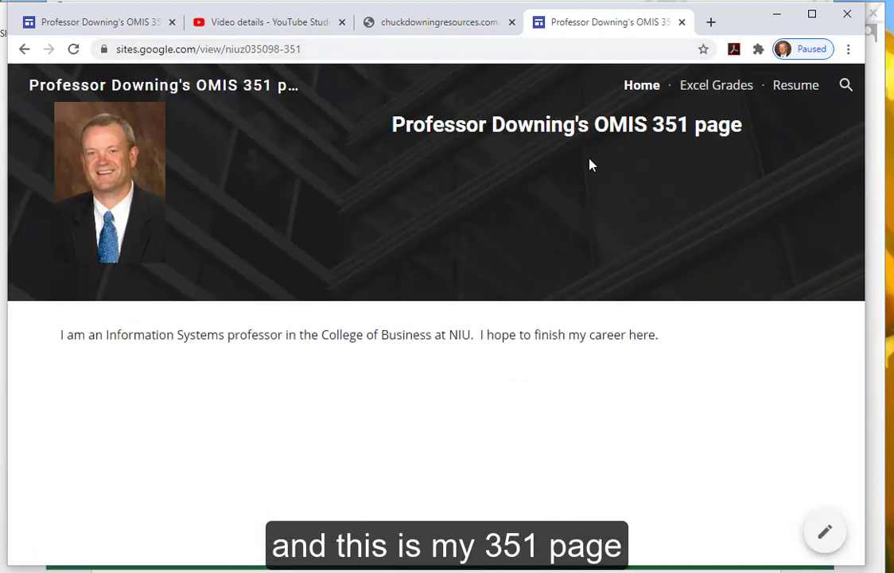
left_click(788, 94)
left_click(713, 93)
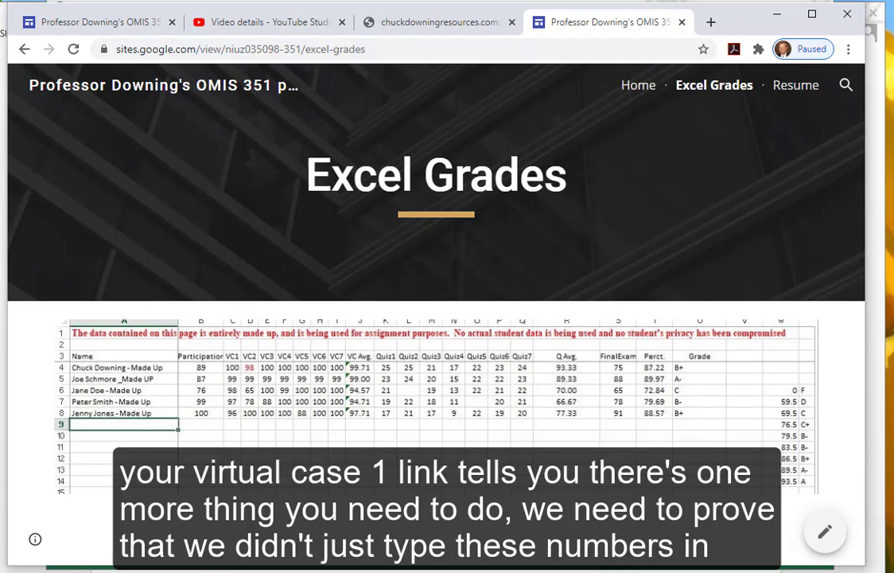
Switch back to the grades workbook in Excel, collapse the formula bar, and show formulas in the cells.
key("alt+Tab")
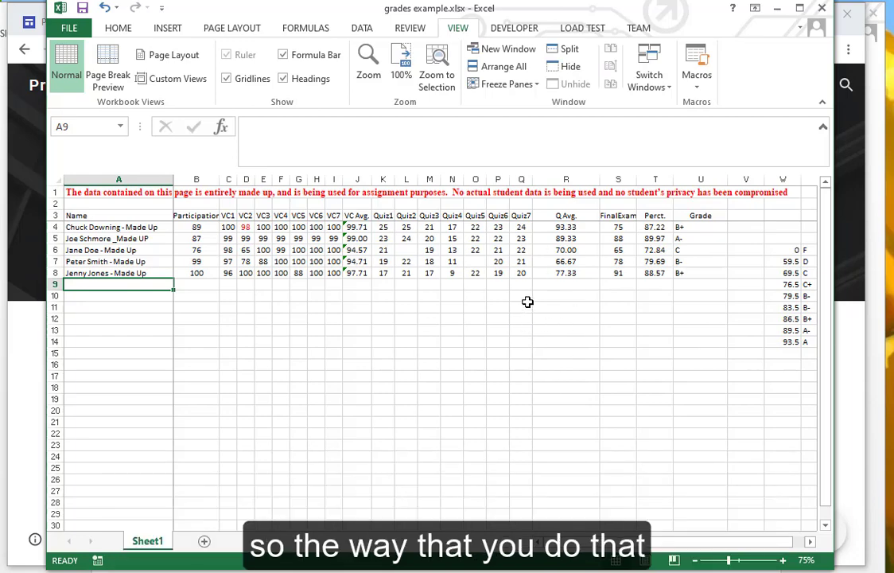
left_click(118, 29)
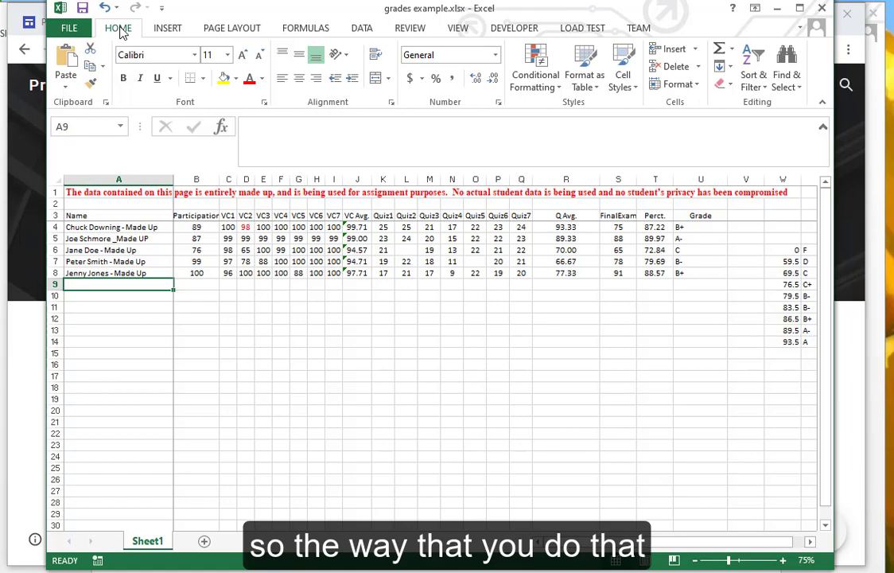
key("ctrl+shift+u")
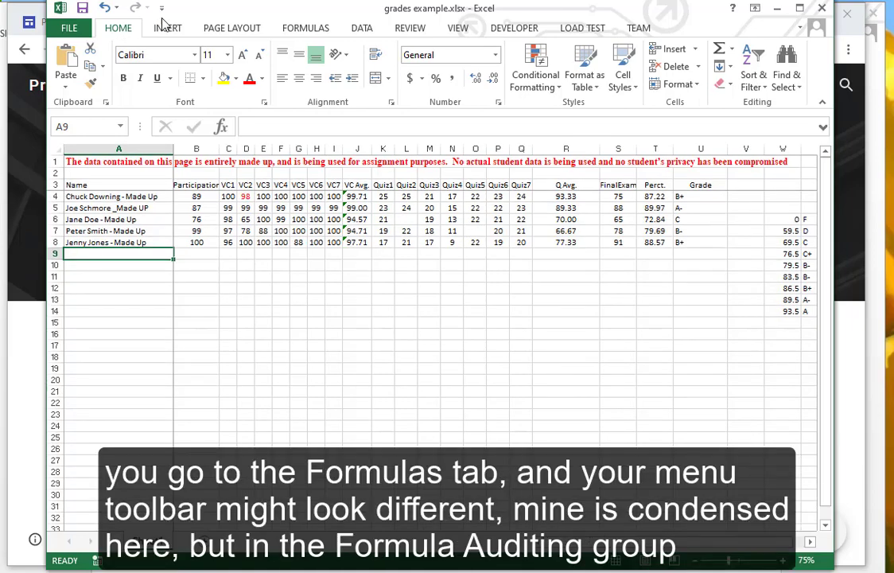
left_click(303, 29)
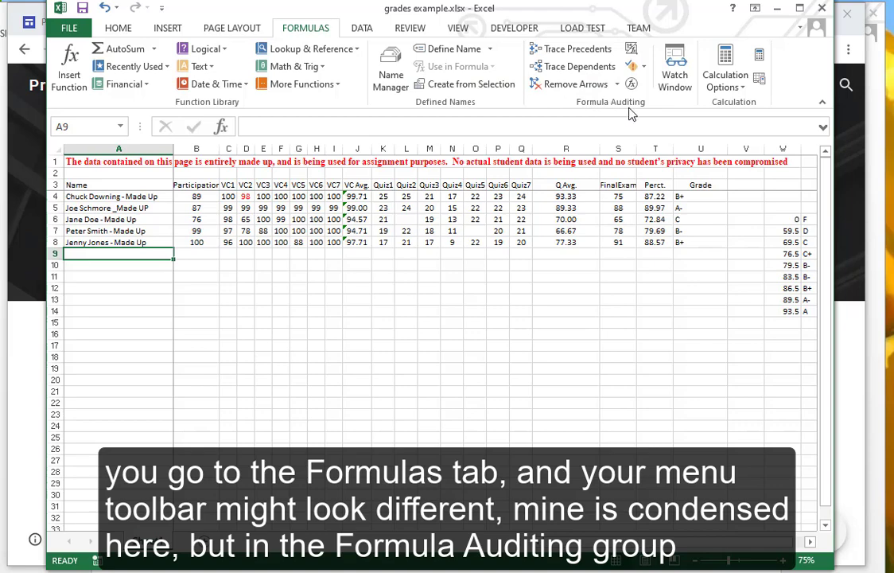
left_click(631, 51)
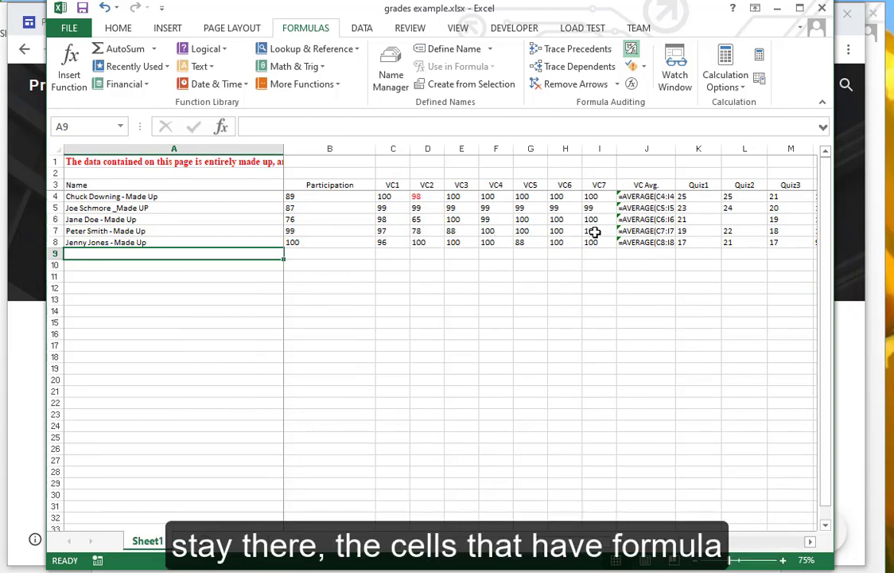
Toggle the formula display off and on again, and hide columns B through I (Participation to VC7).
left_click(631, 52)
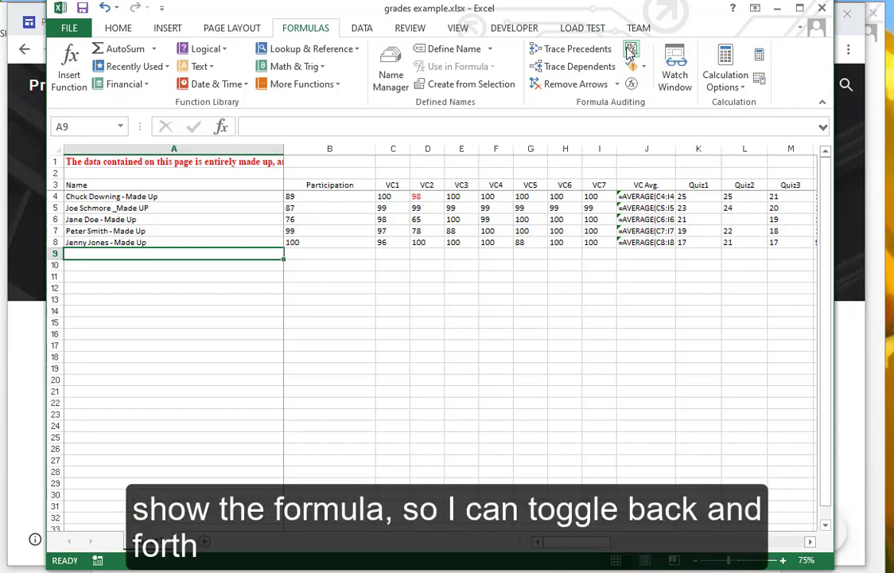
left_click(630, 52)
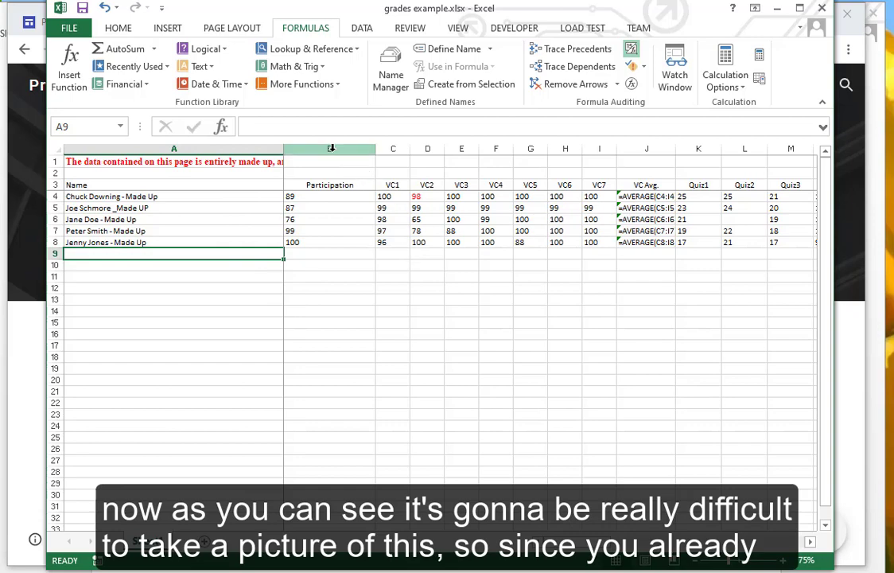
left_click_drag(331, 149, 600, 149)
right_click(440, 185)
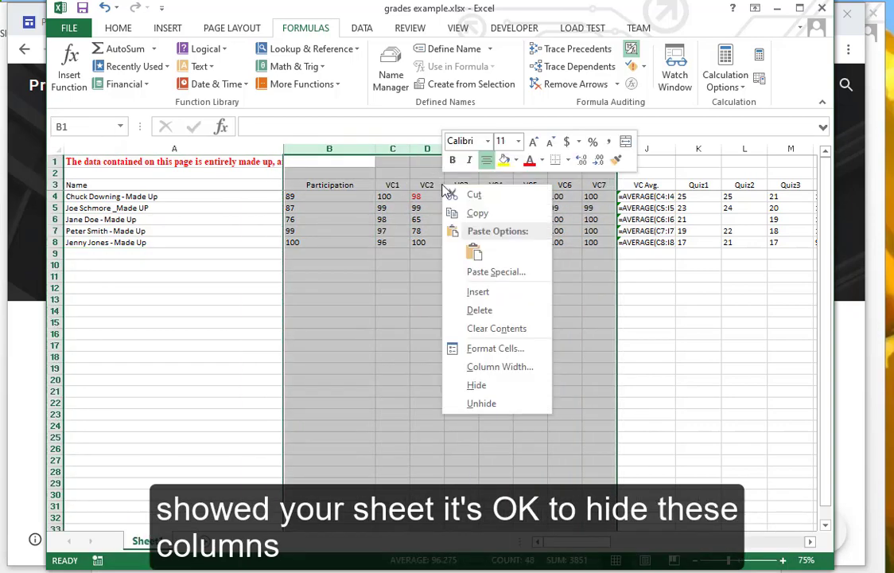
left_click(461, 385)
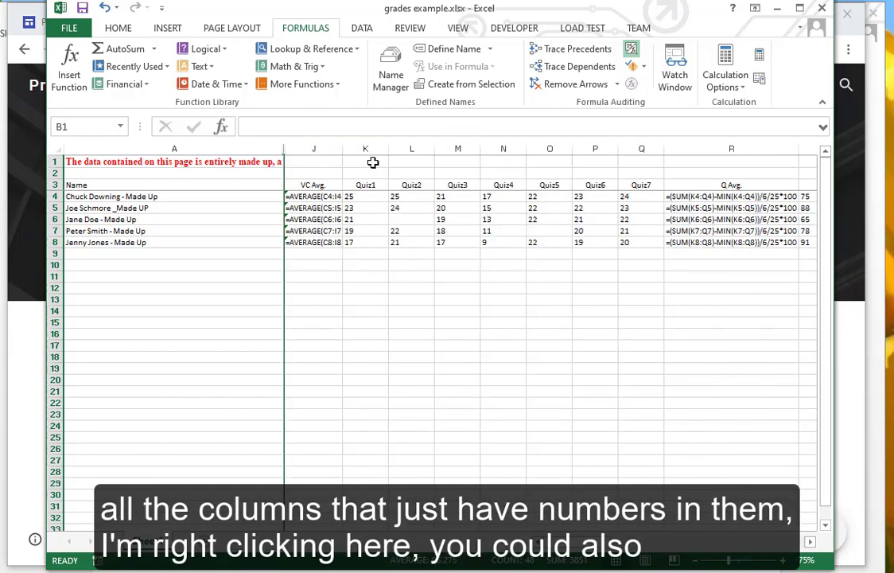
Hide the quiz score columns K through Q (Quiz1 to Quiz7).
left_click_drag(366, 149, 635, 146)
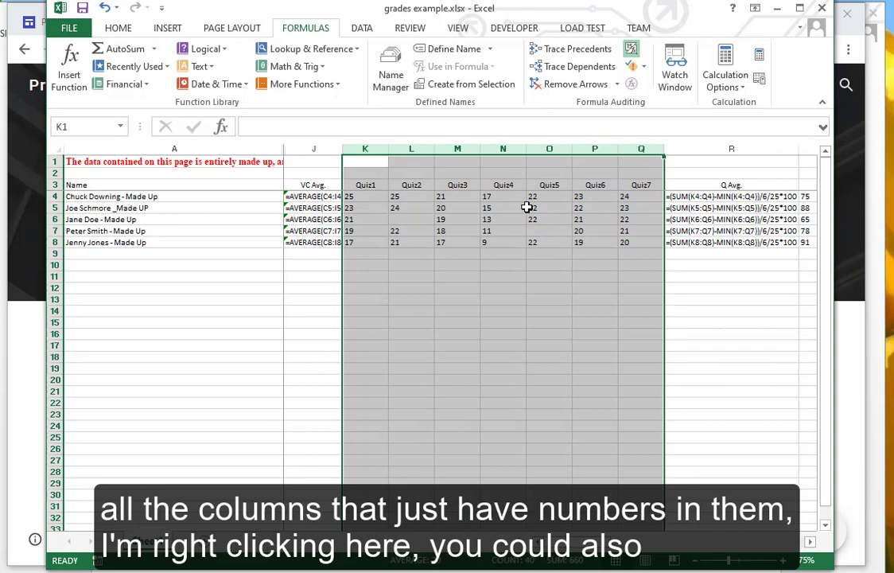
right_click(504, 230)
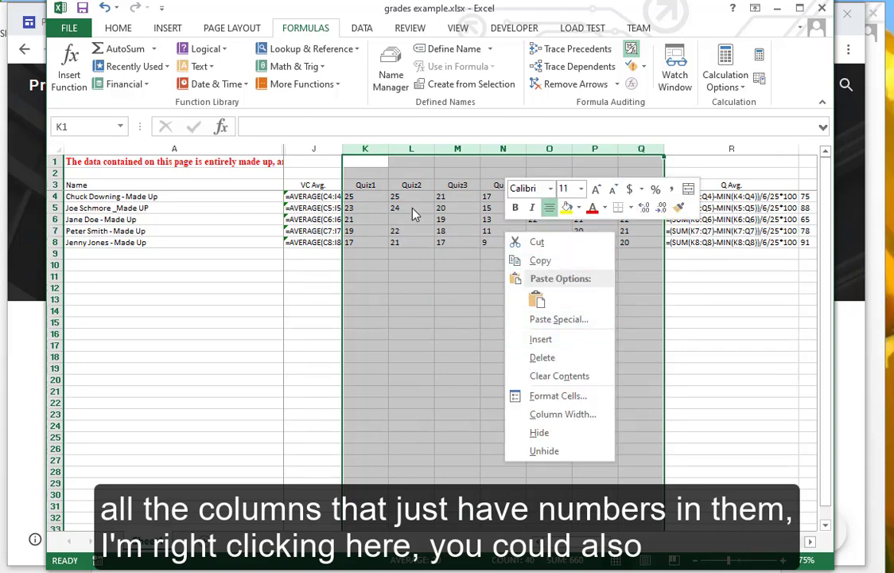
left_click(118, 28)
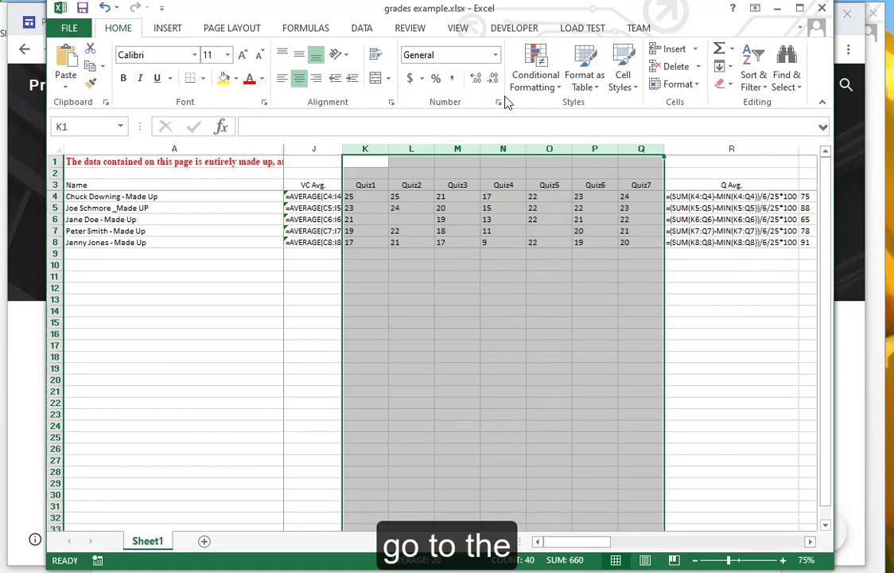
left_click(681, 85)
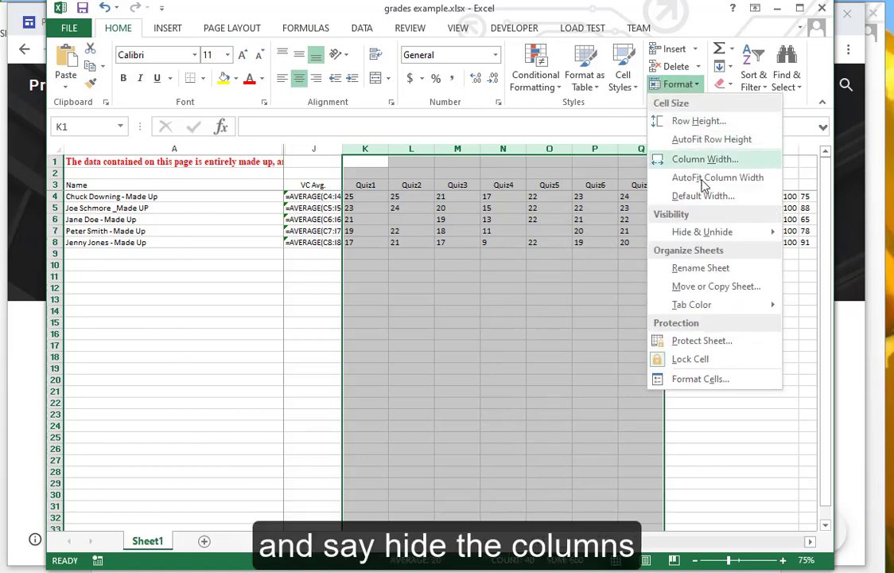
mouse_move(710, 235)
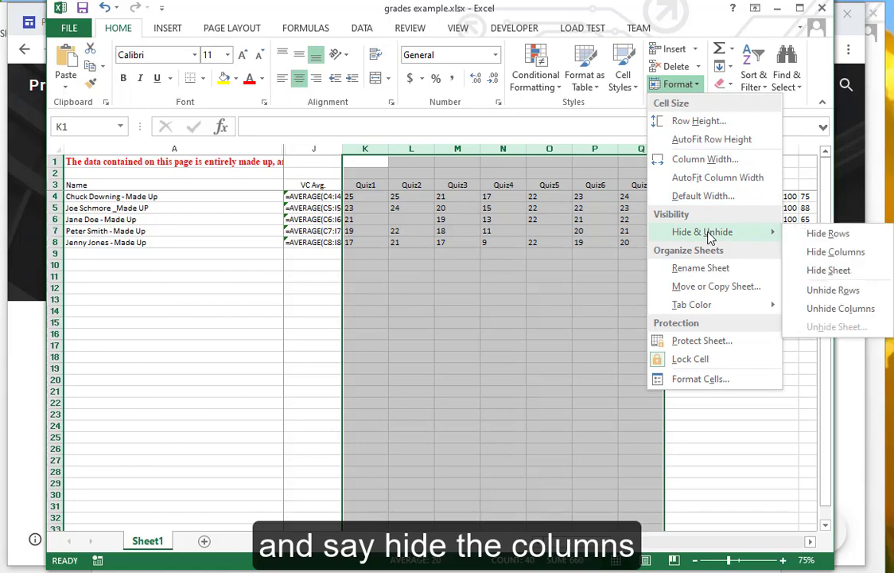
left_click(813, 253)
Hide the FinalExam column S, which holds only numbers.
left_click(507, 149)
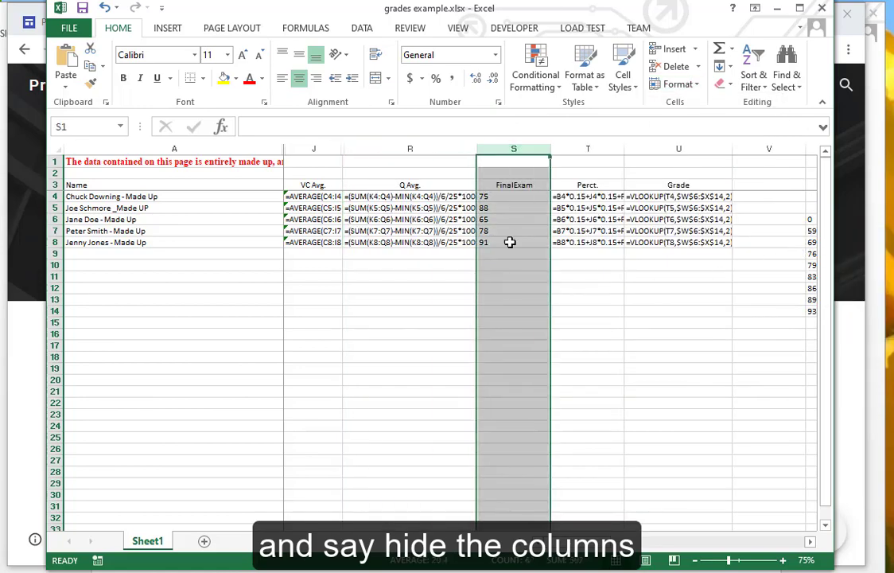
right_click(516, 257)
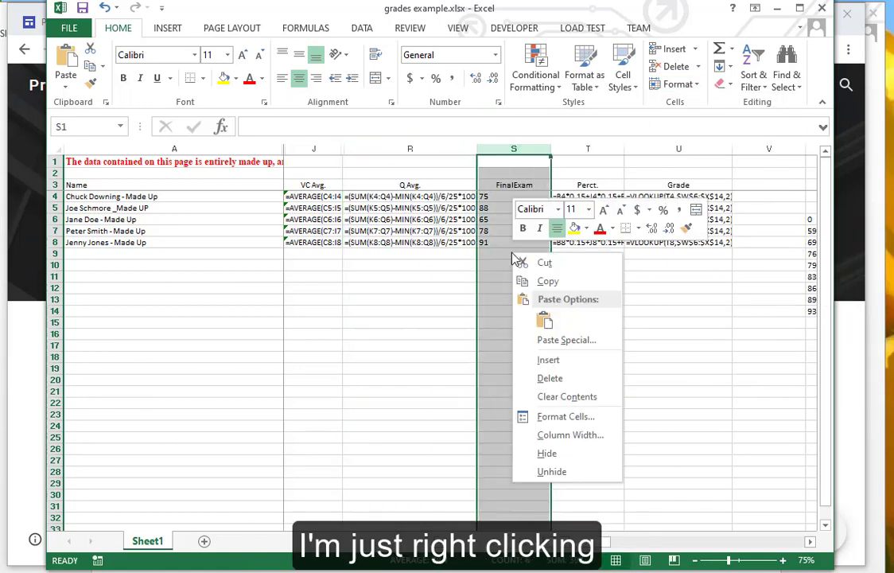
left_click(546, 454)
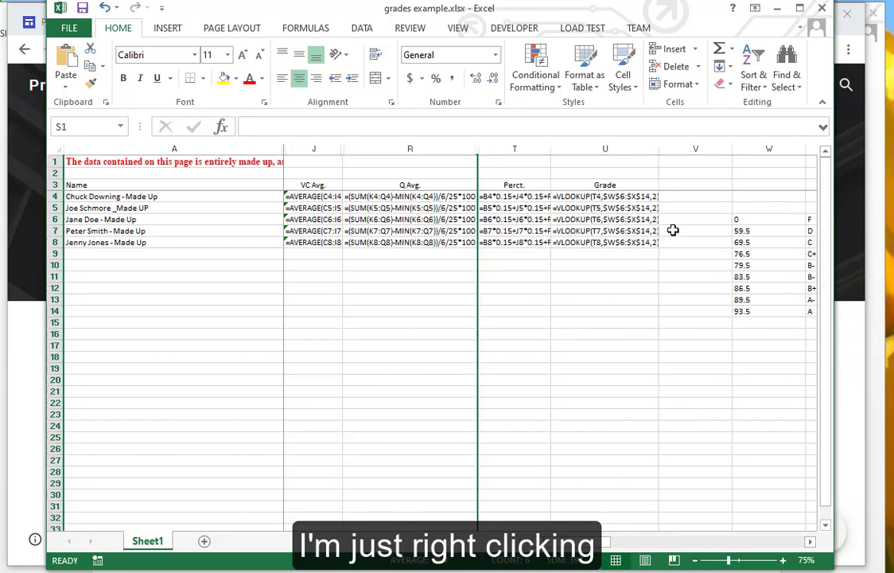
Autofit the VC Avg. column J and the Q Avg. column R so their full formulas fit.
left_click(313, 150)
double_click(342, 149)
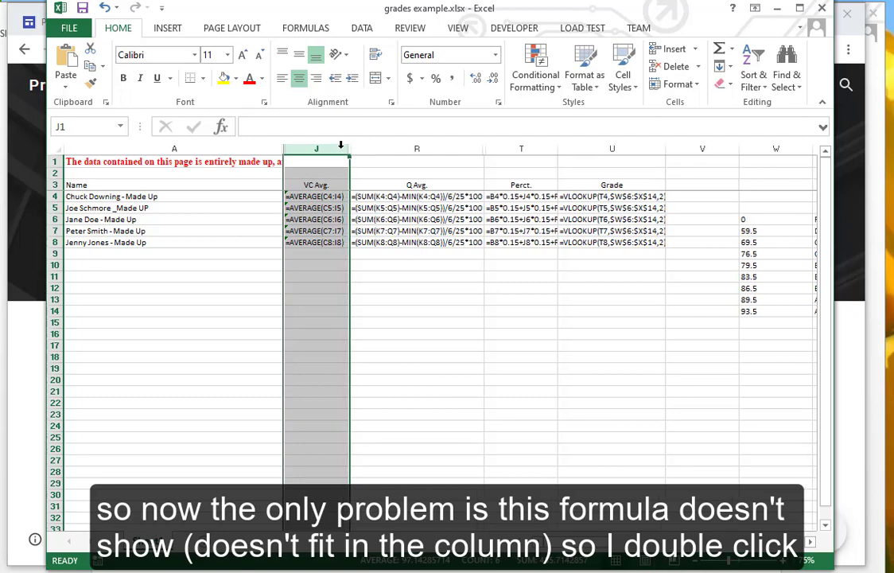
left_click(416, 144)
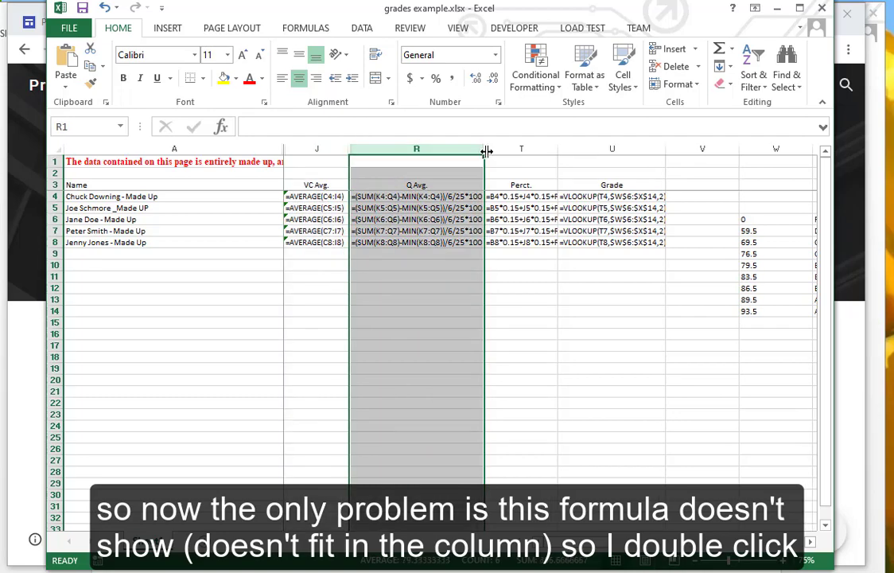
double_click(485, 152)
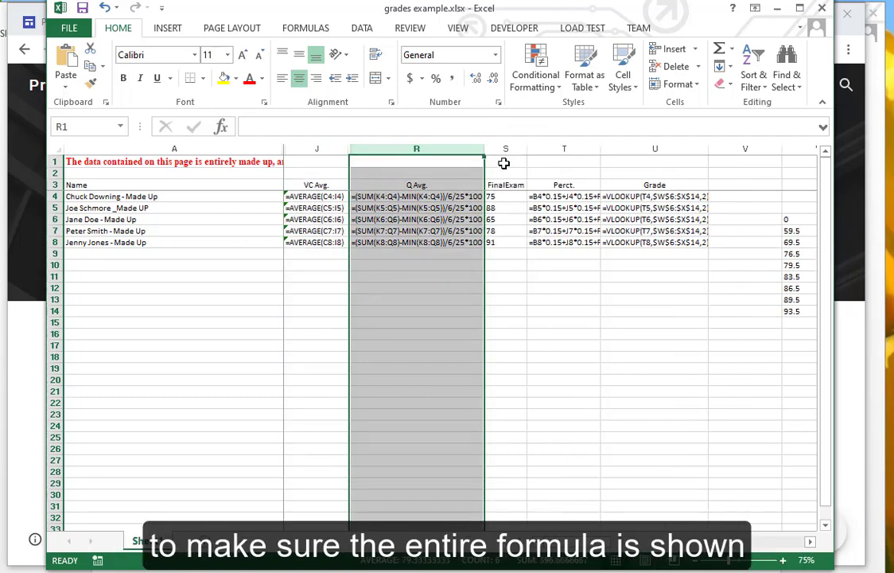
Hide the FinalExam column again between the Q Avg. and Perct. columns.
left_click(507, 147)
right_click(509, 216)
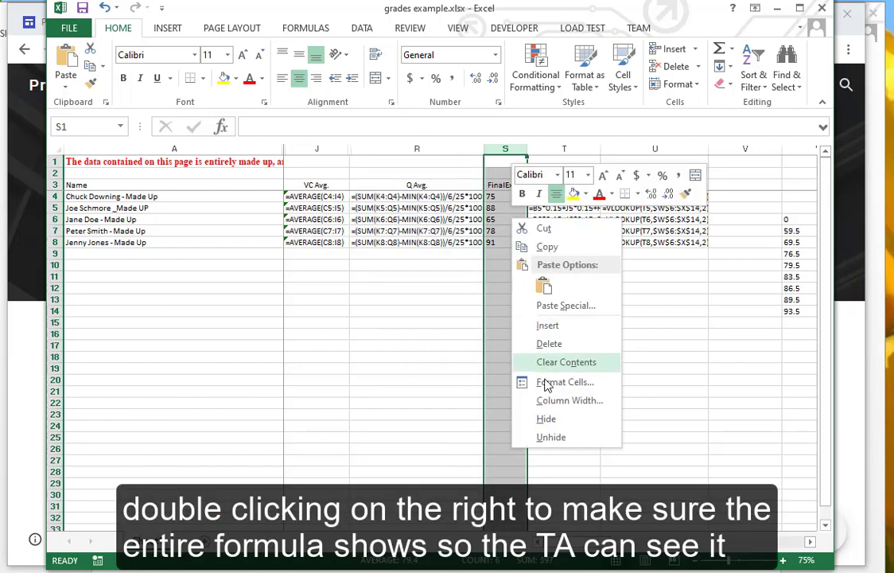
left_click(548, 420)
Autofit the Perct. column T and the Grade column U so their full formulas fit.
left_click(512, 147)
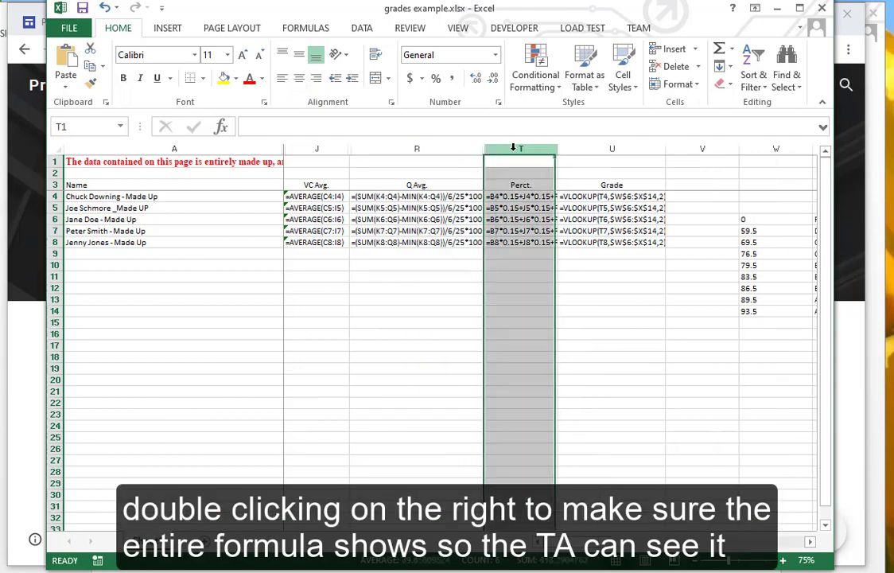
double_click(558, 147)
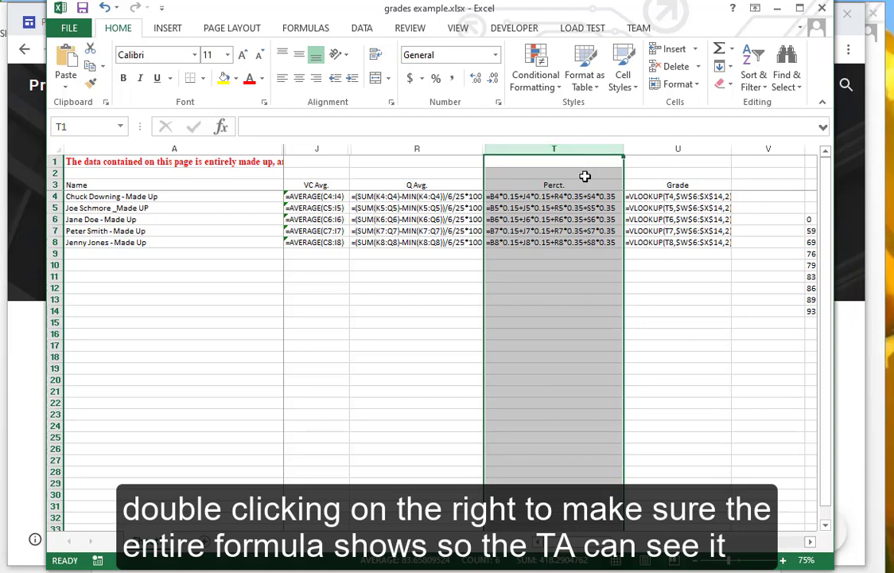
left_click(684, 149)
double_click(731, 148)
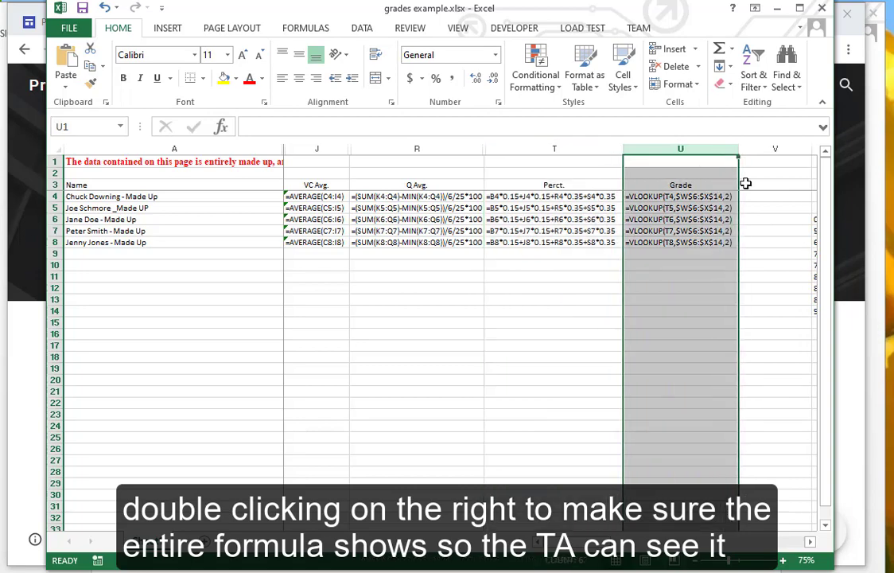
left_click(776, 151)
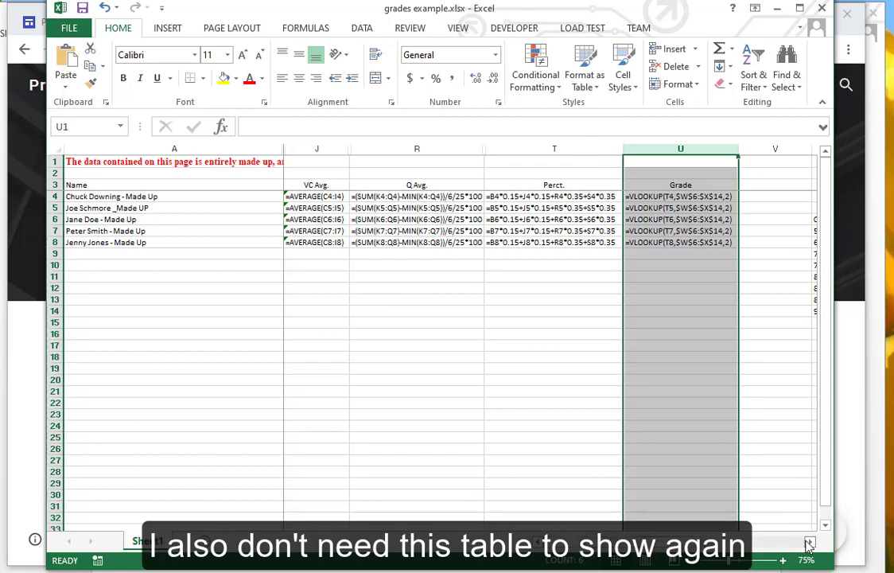
scroll(772, 547, "right", 2)
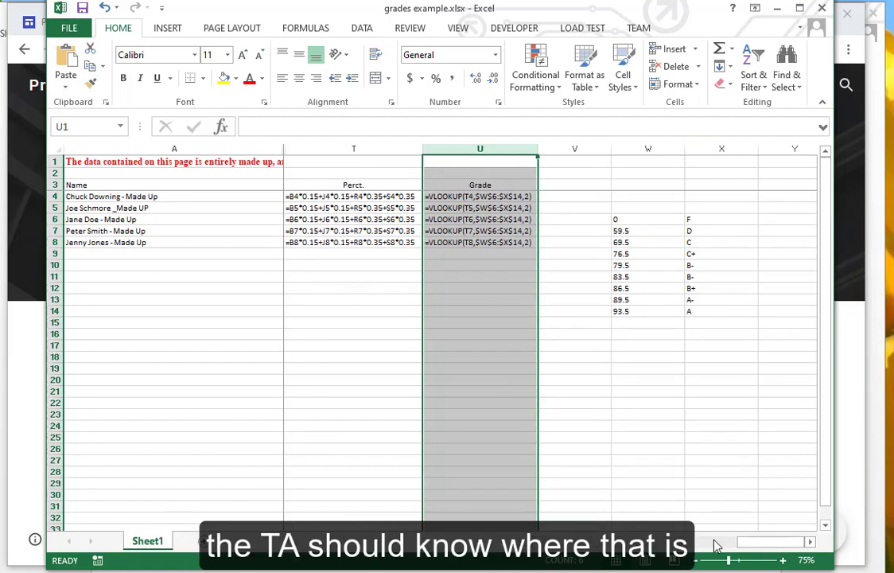
left_click_drag(761, 543, 692, 542)
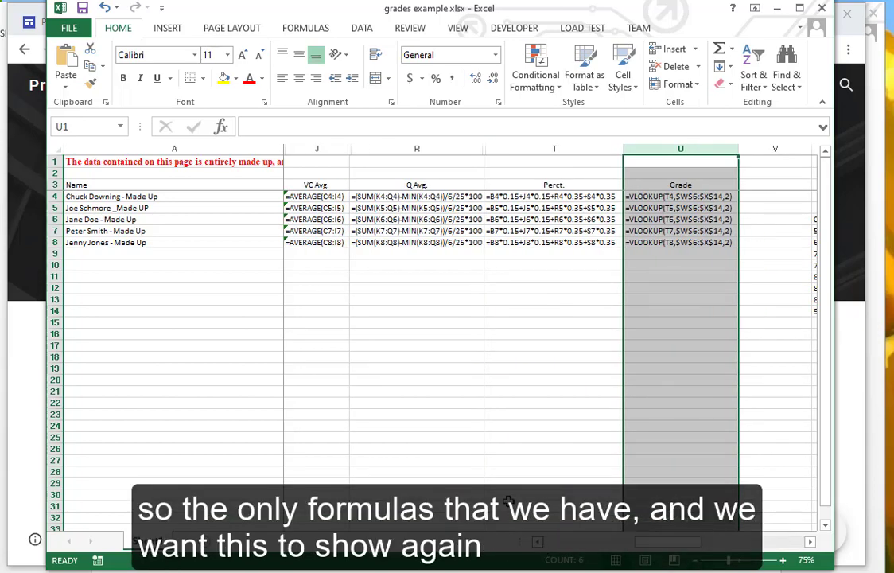
Try merging and centering the red made-up-data disclaimer in row 1 across columns A through T.
left_click(143, 161)
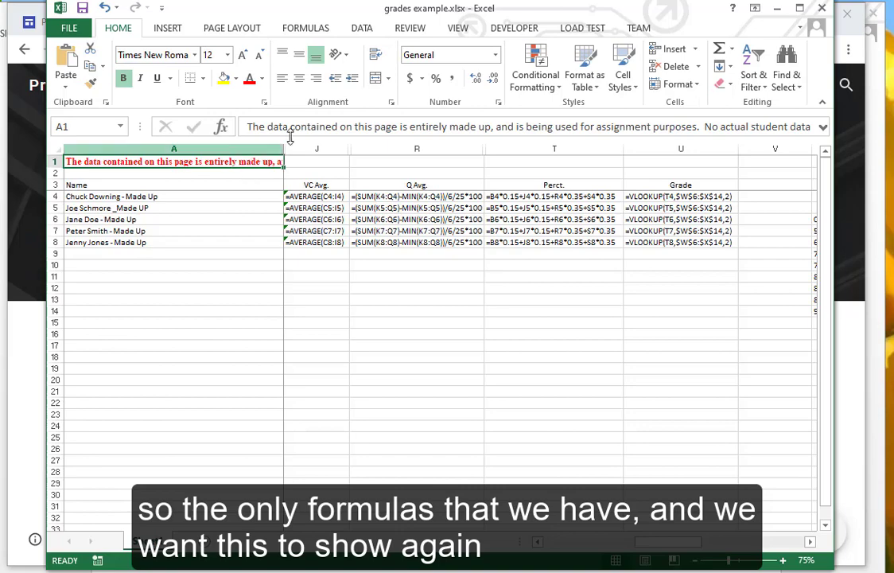
left_click(375, 80)
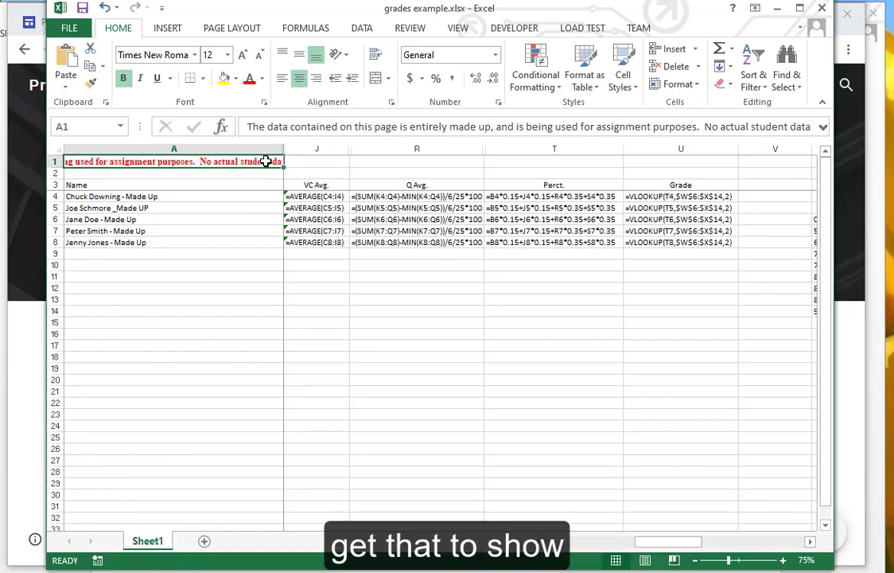
left_click_drag(266, 164, 302, 162)
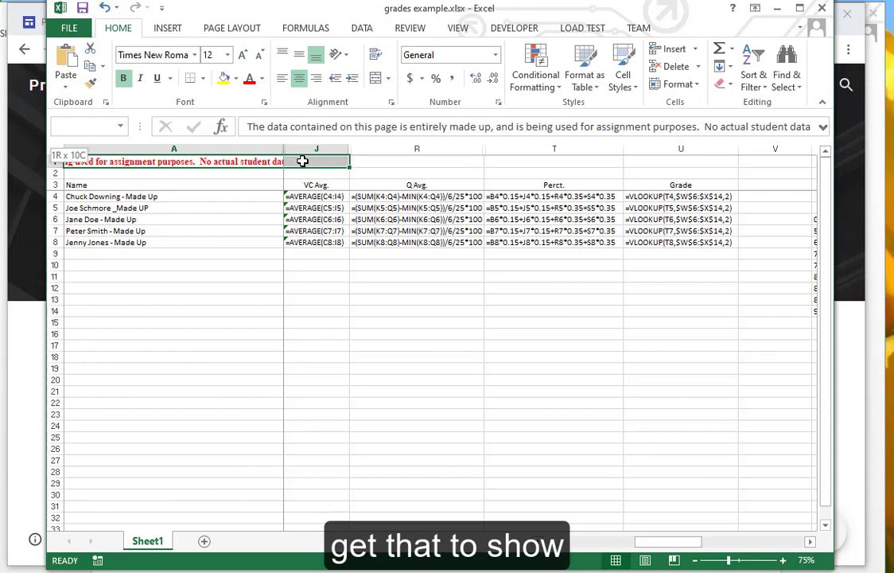
left_click(376, 78)
left_click_drag(243, 161, 538, 160)
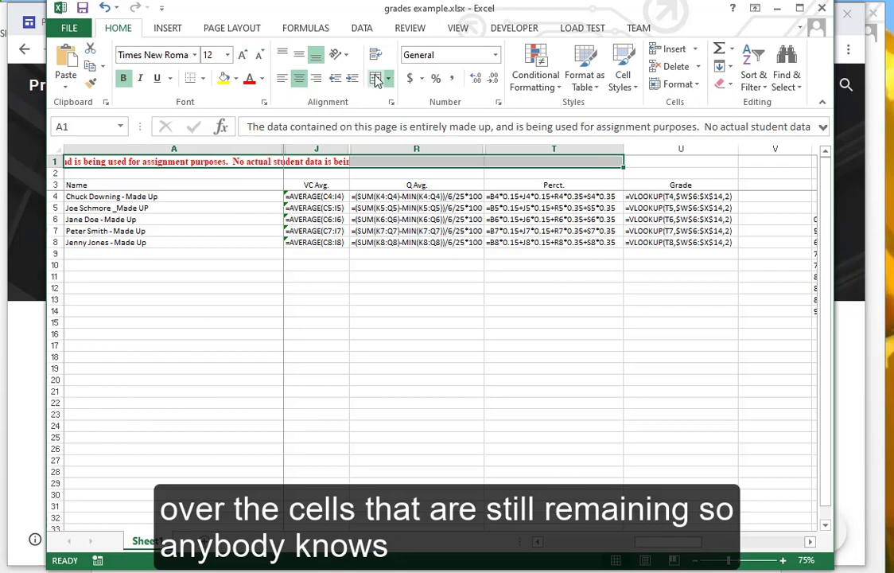
left_click(375, 79)
left_click(376, 79)
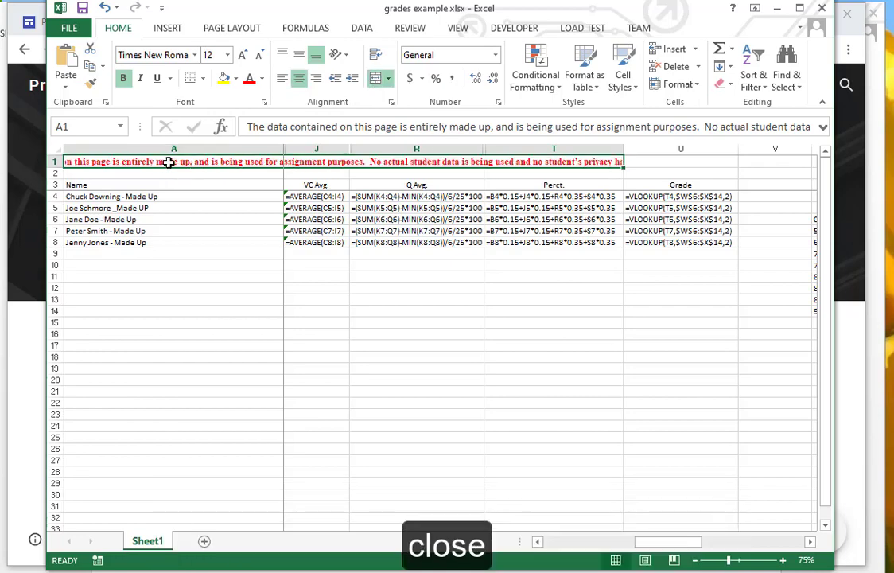
Remerge and center the row 1 disclaimer across columns A through V so its whole text fits.
left_click_drag(168, 162, 753, 160)
left_click(376, 79)
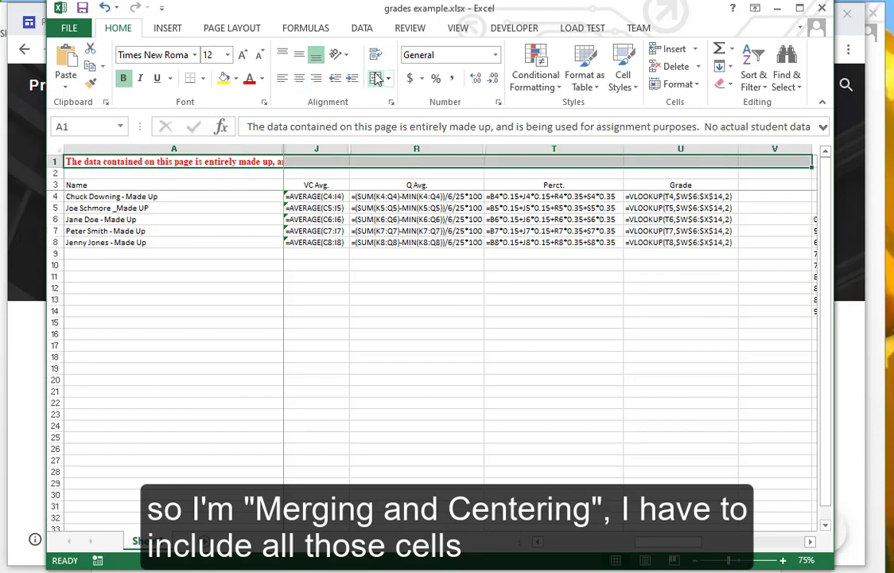
left_click(376, 79)
left_click(508, 174)
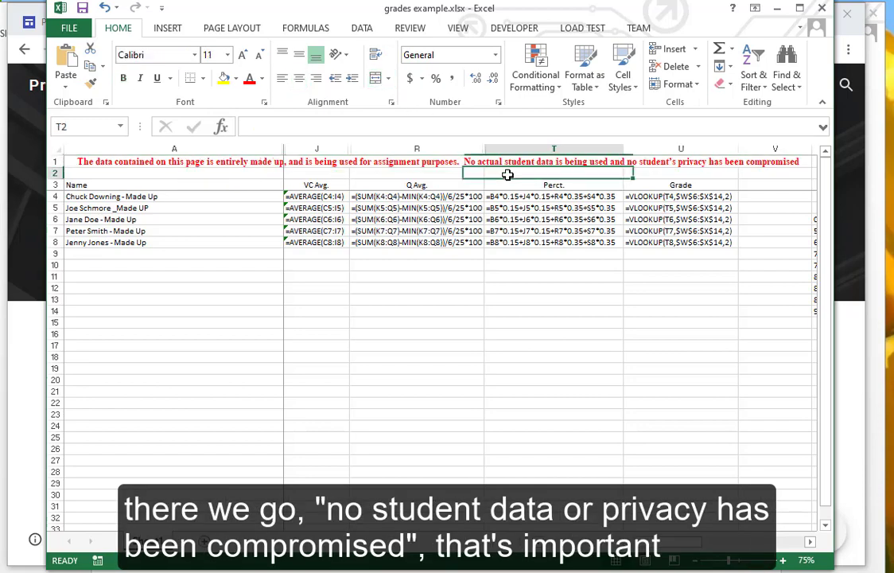
left_click(176, 172)
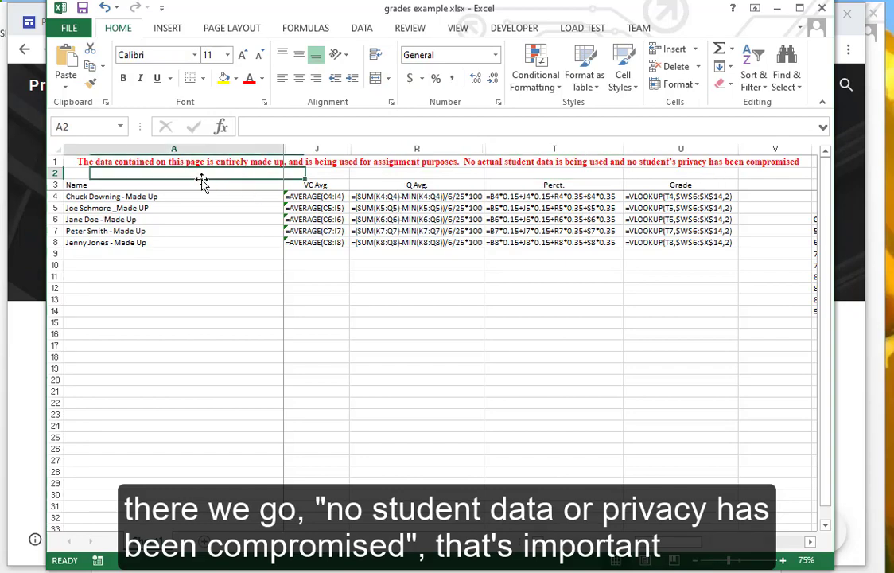
left_click(256, 265)
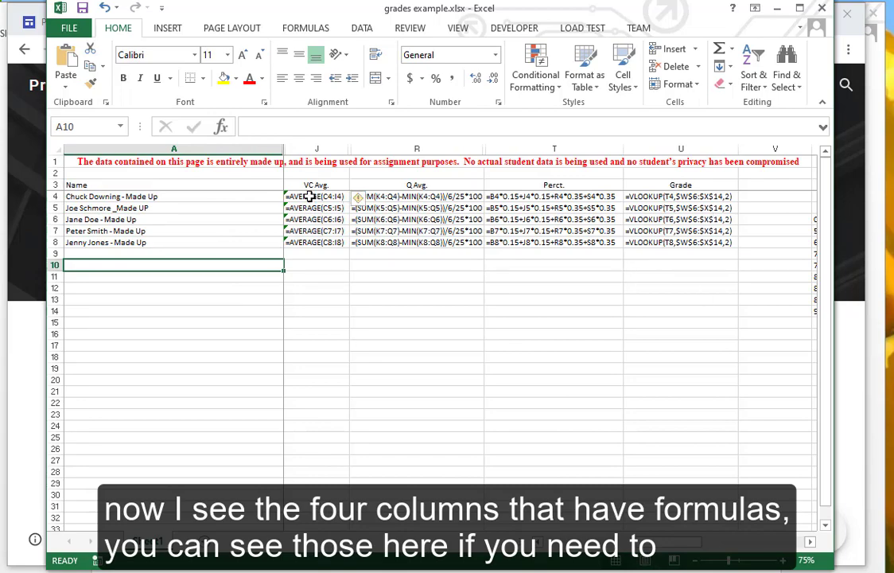
Check the VC Avg., Q Avg., Perct. and Grade formulas in row 4, and open Snipping Tool.
left_click(316, 196)
left_click(417, 196)
left_click(555, 197)
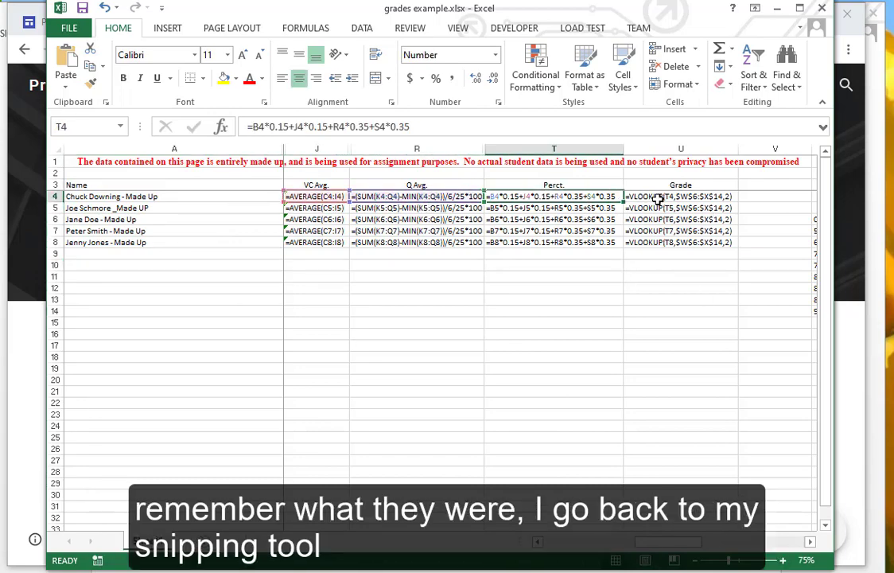
left_click(660, 198)
key("super")
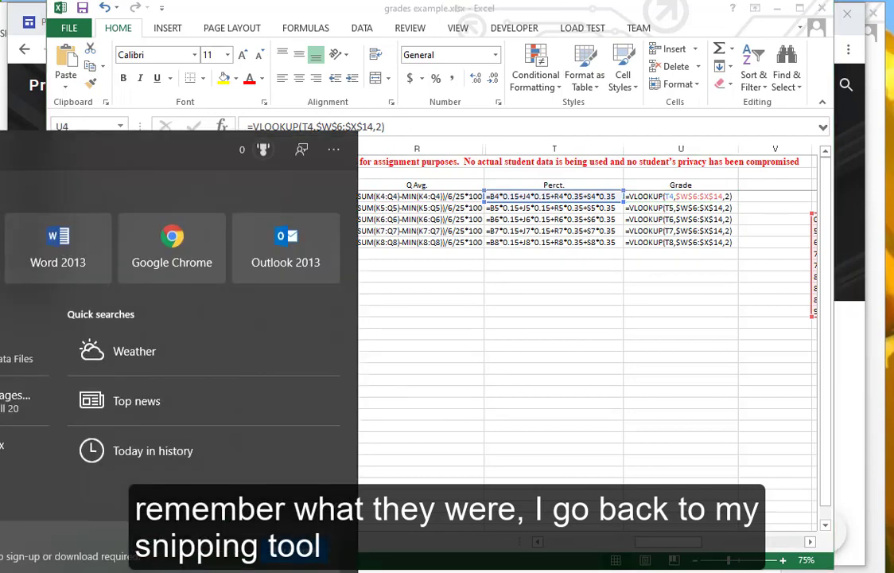
type("snipping")
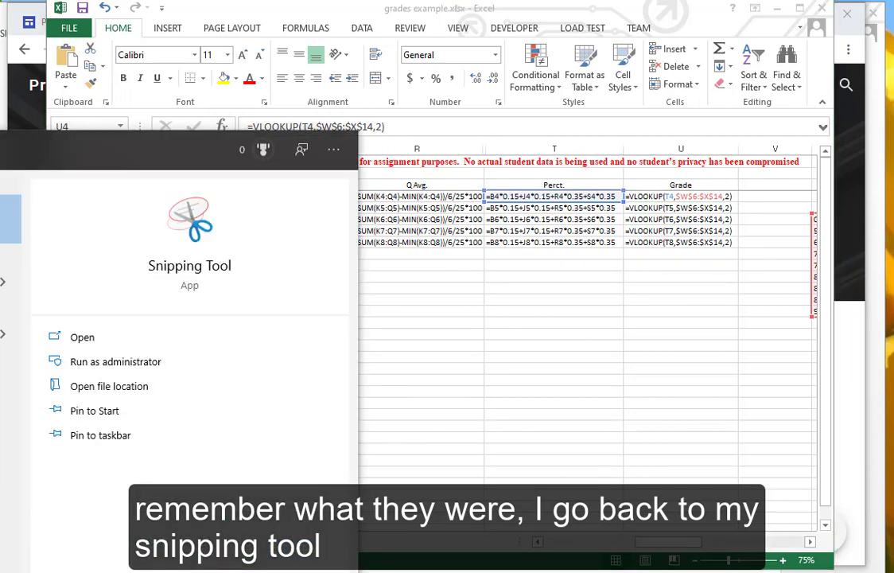
key("Return")
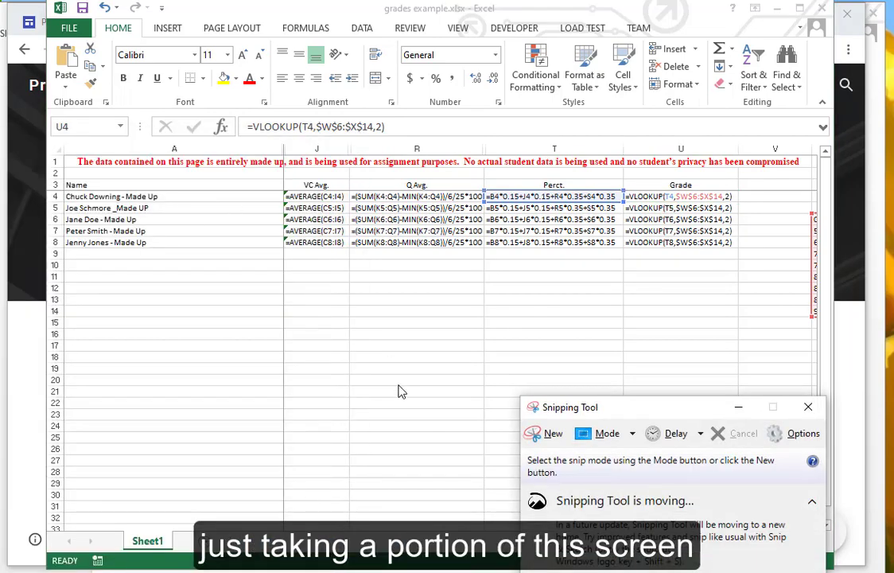
Snip the worksheet area with the row 1 disclaimer and the formula rows, and save it as ExcelGradesFormulas.JPG in OMIS 351 Data Files.
left_click(538, 434)
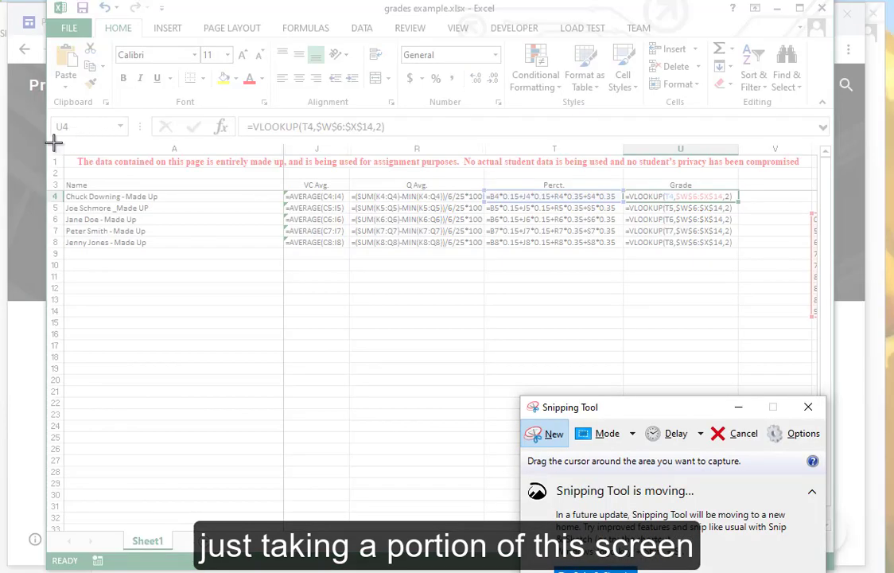
left_click_drag(50, 140, 805, 310)
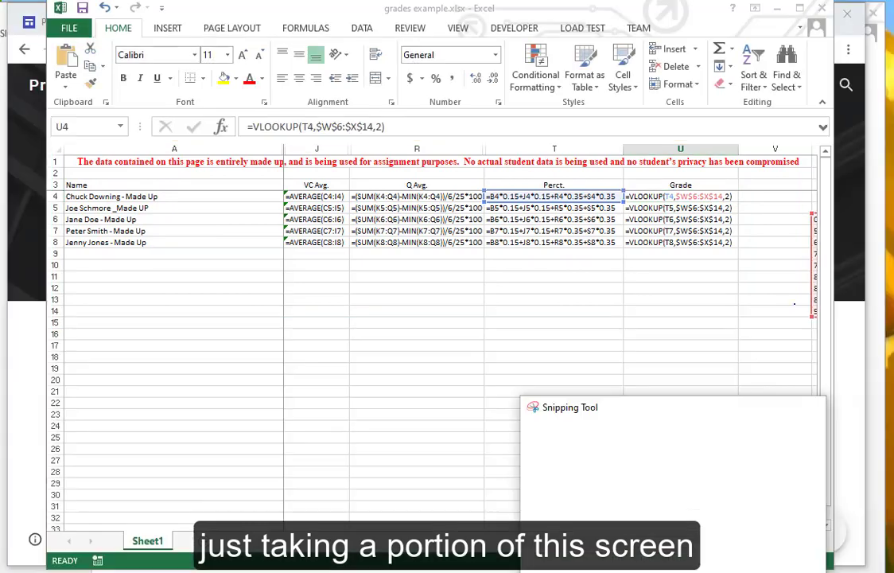
left_click(3, 28)
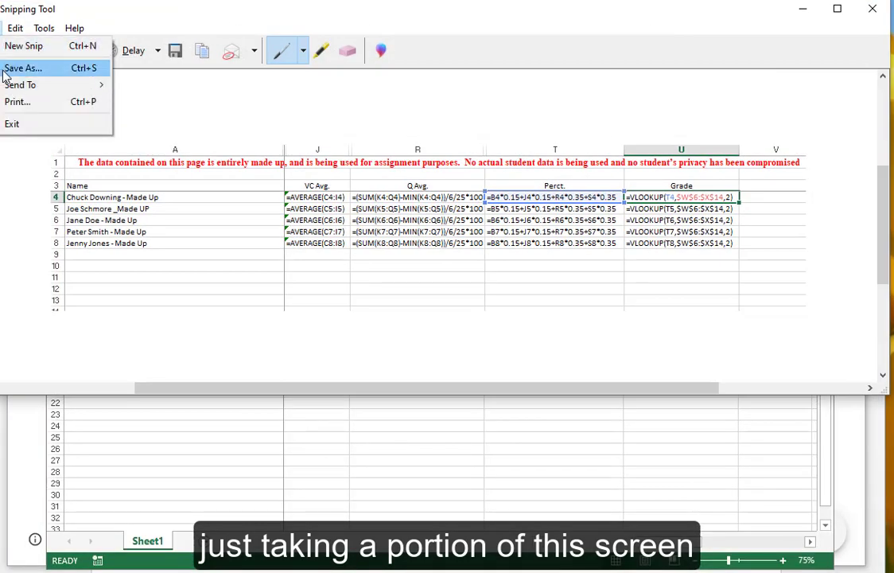
left_click(28, 67)
left_click(171, 148)
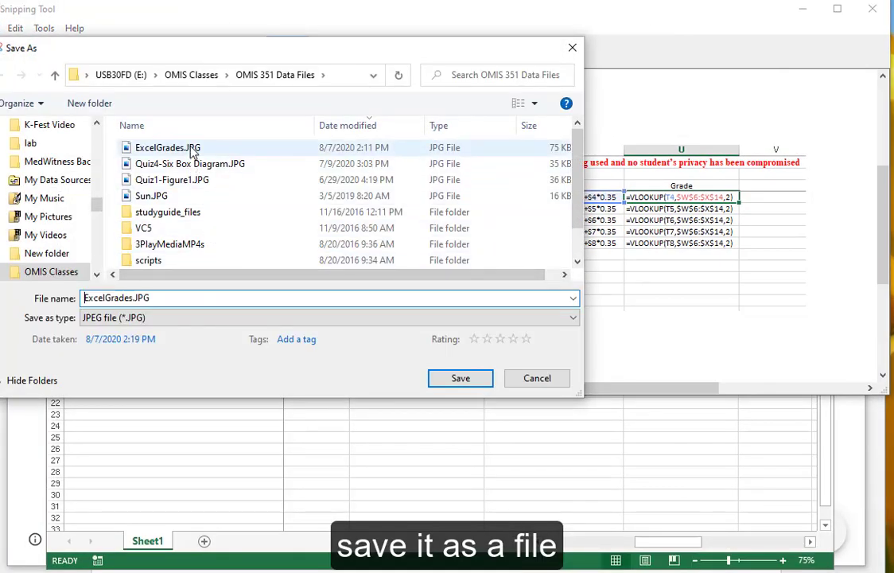
left_click(132, 297)
left_click(132, 298)
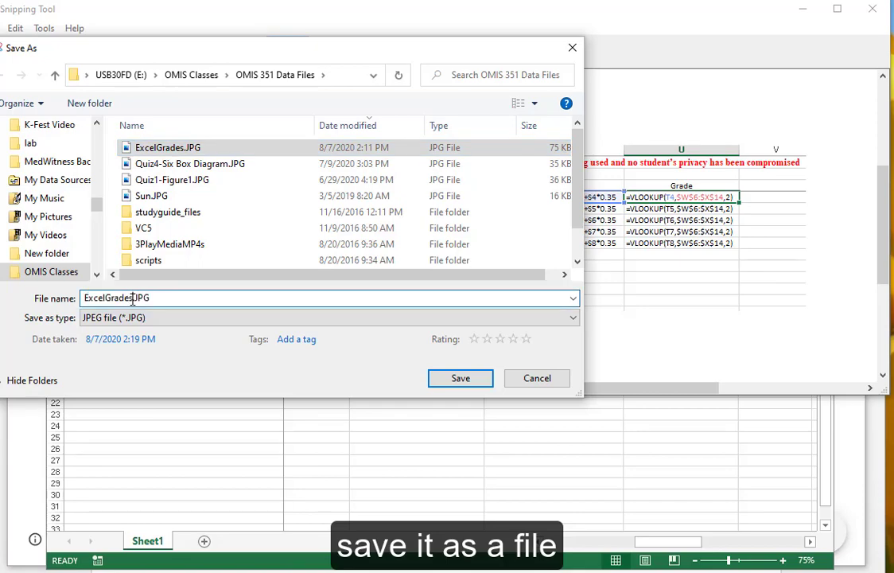
type("F")
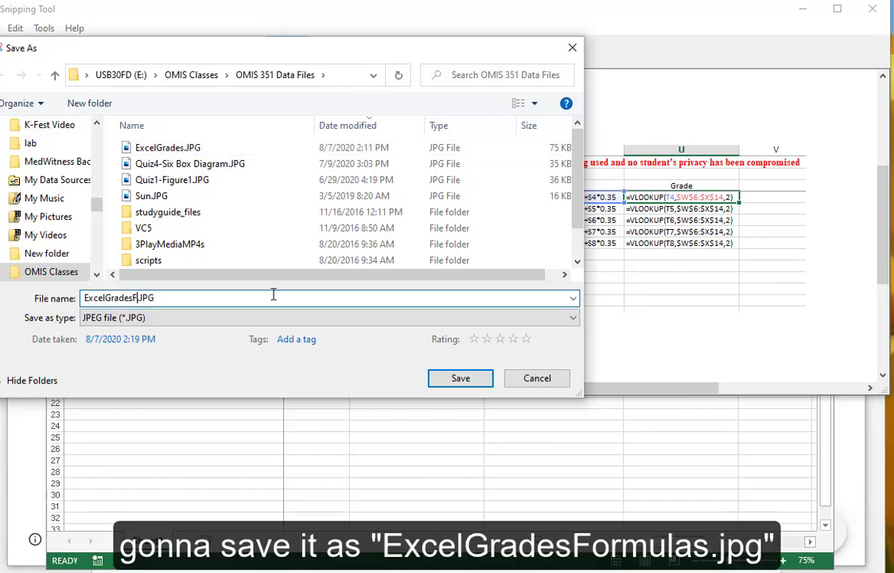
type("ormulas")
key("Return")
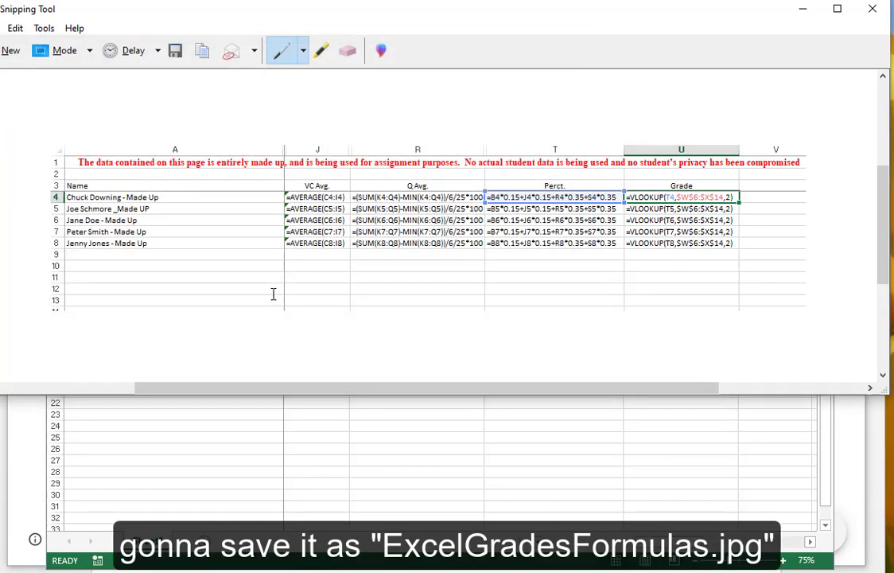
Close Snipping Tool and the Excel grades workbook, and return to the Google Sites editor in Chrome.
left_click(872, 8)
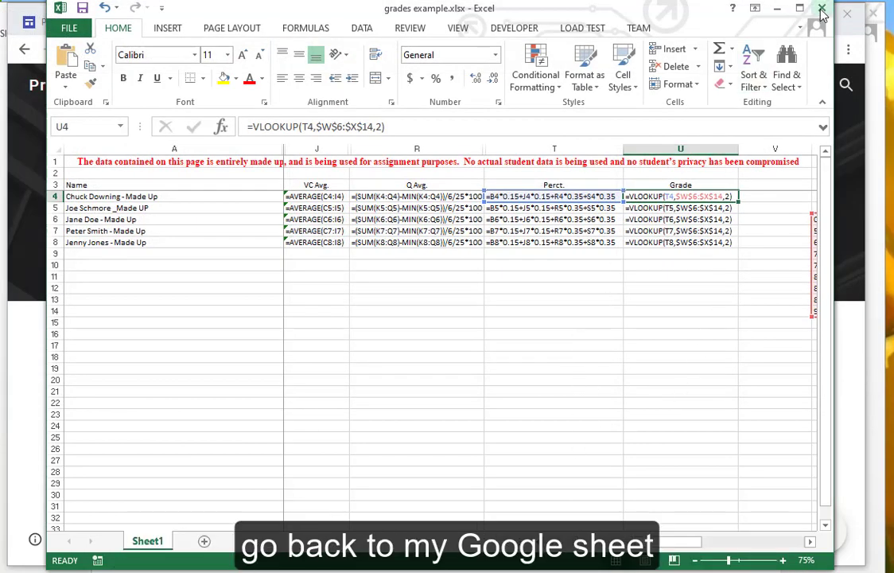
key("alt+F4")
left_click(337, 329)
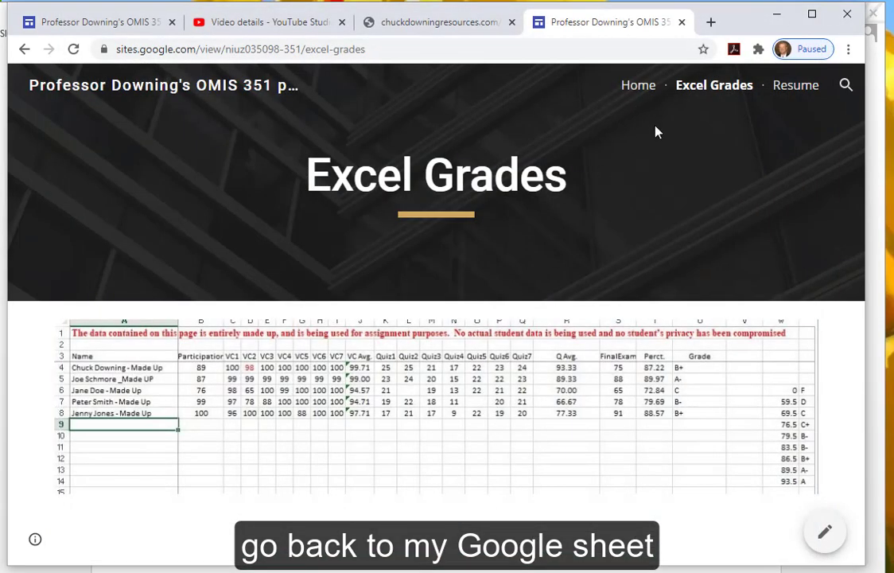
left_click(49, 24)
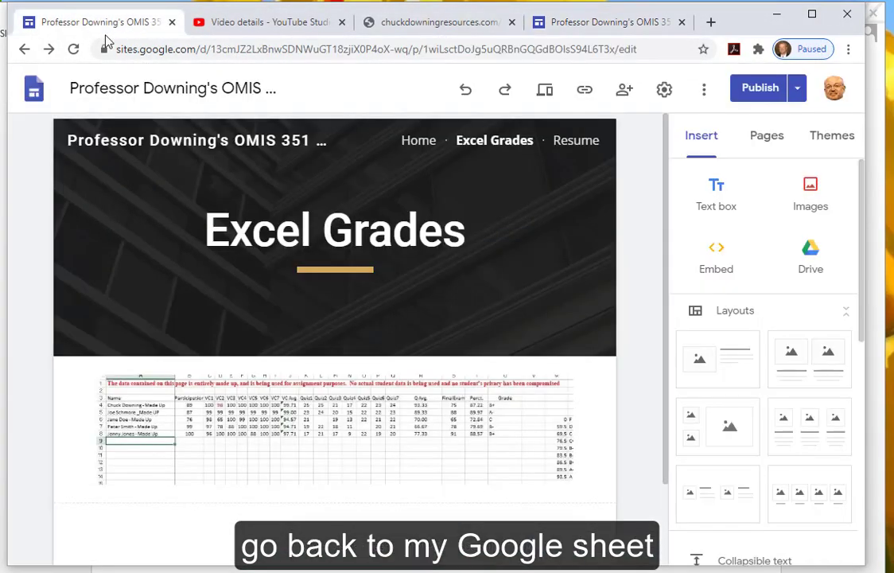
Add a new page named Excel Grade Formulas to the site.
left_click(765, 139)
left_click(767, 513)
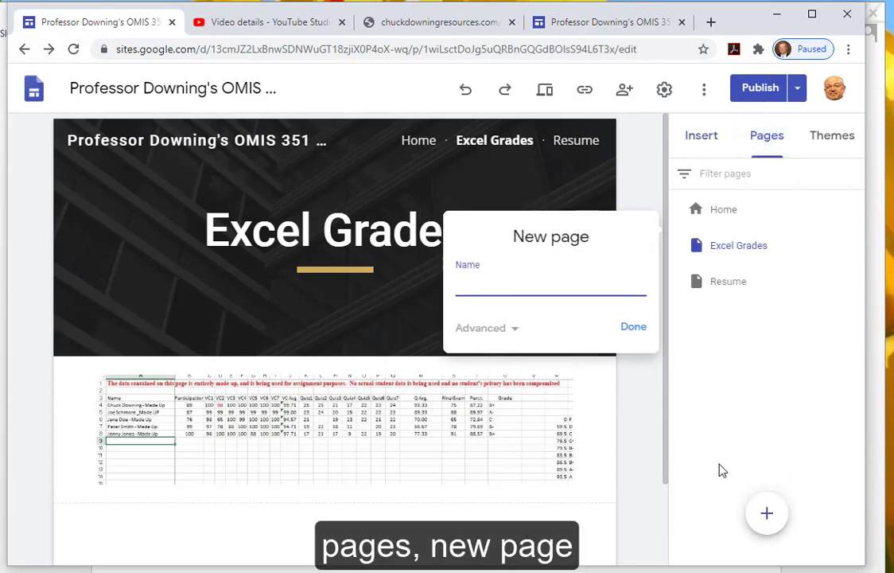
type("Excel Grade")
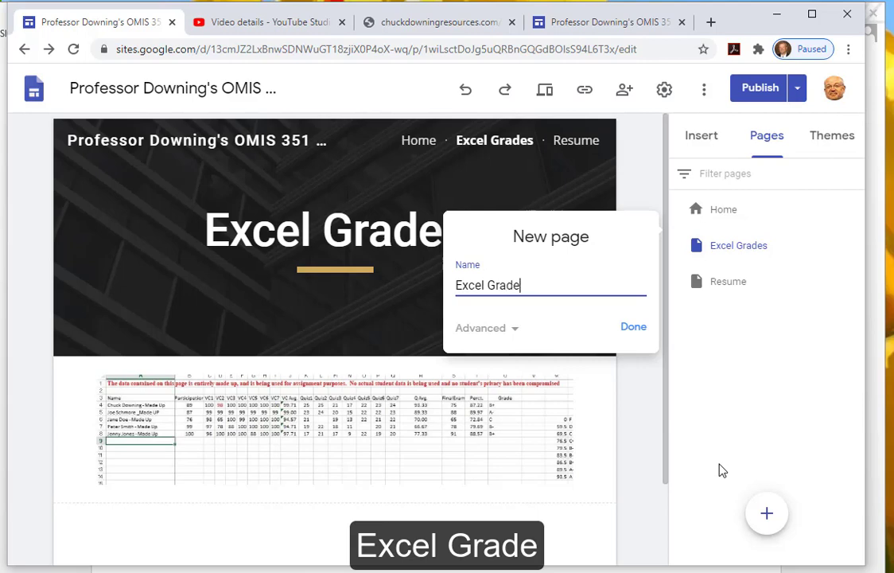
key("BackSpace")
key("BackSpace")
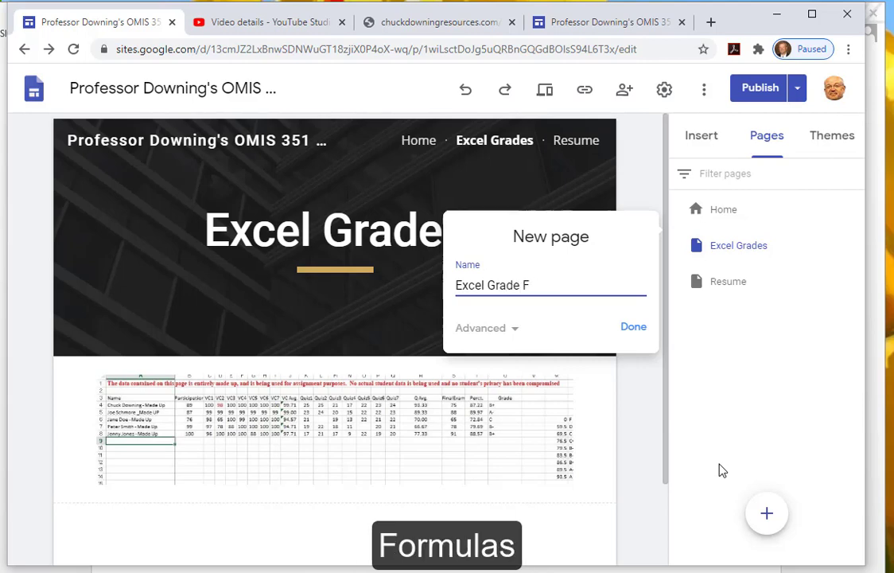
type("ormulas")
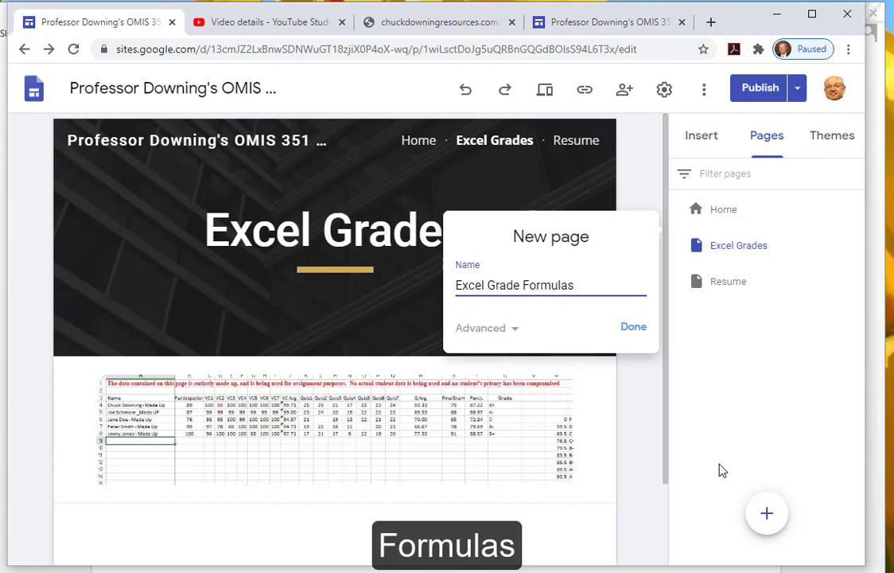
left_click(635, 328)
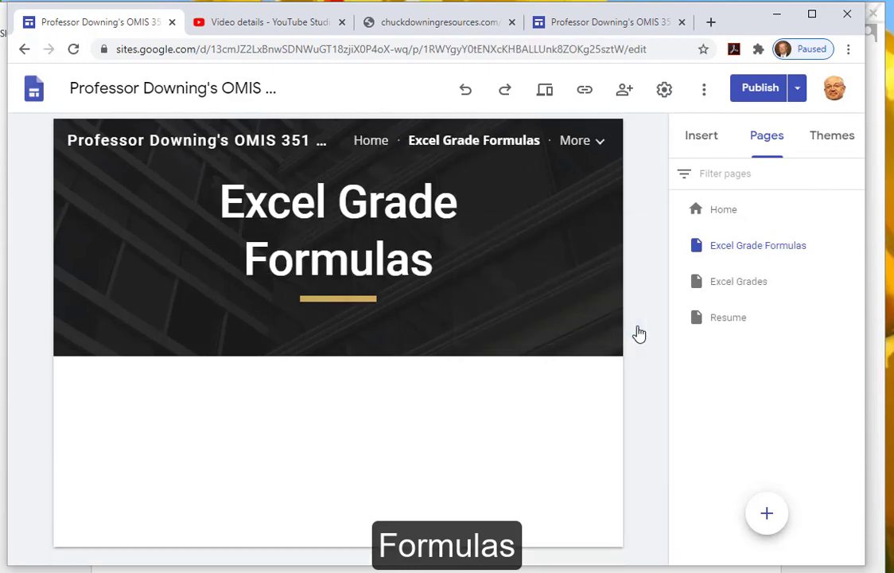
Upload the image ExcelGradesFormulas.JPG below the Excel Grade Formulas header and enlarge it to the full content width.
left_click(698, 143)
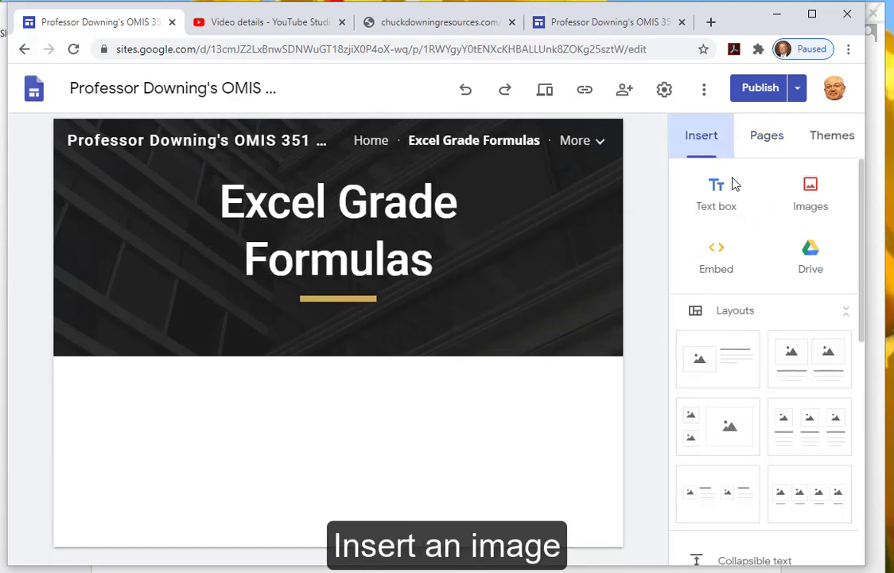
left_click(811, 198)
left_click(792, 251)
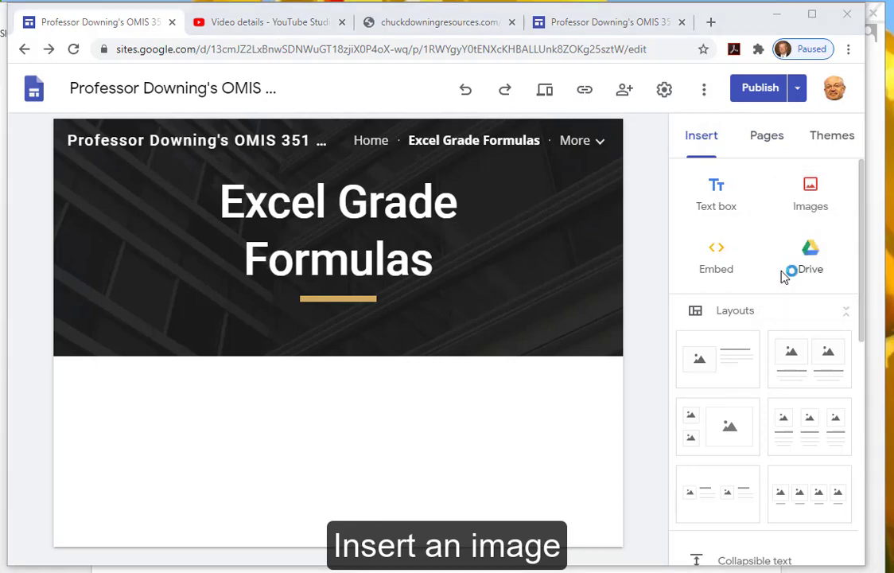
left_click(214, 113)
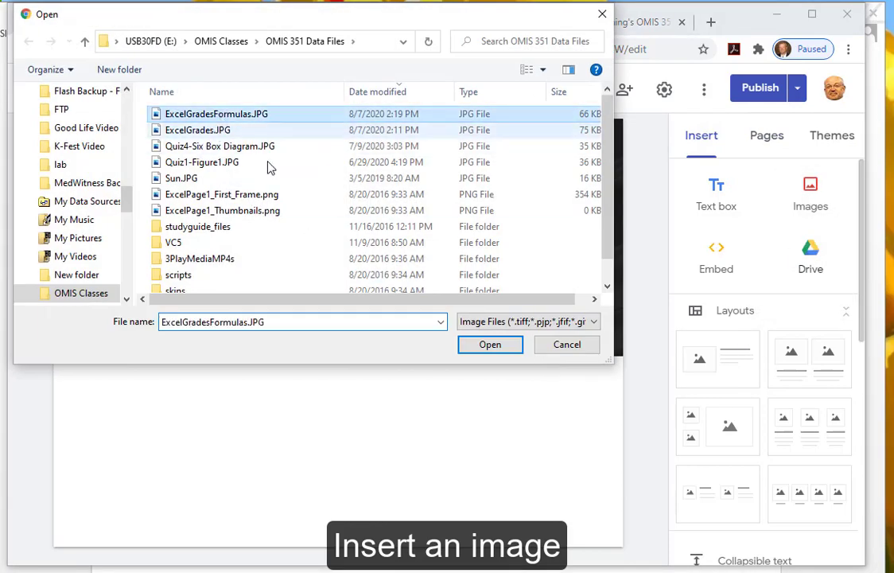
left_click(475, 351)
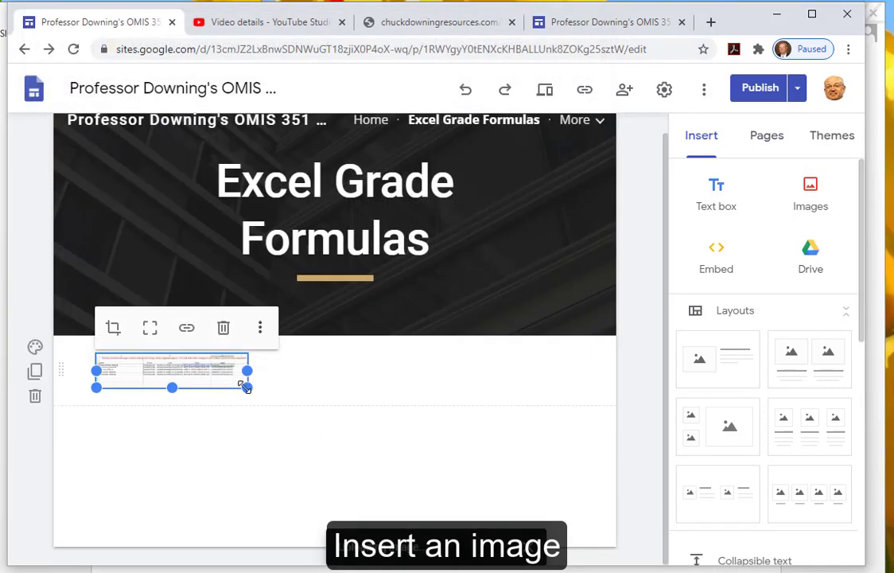
left_click_drag(247, 388, 646, 555)
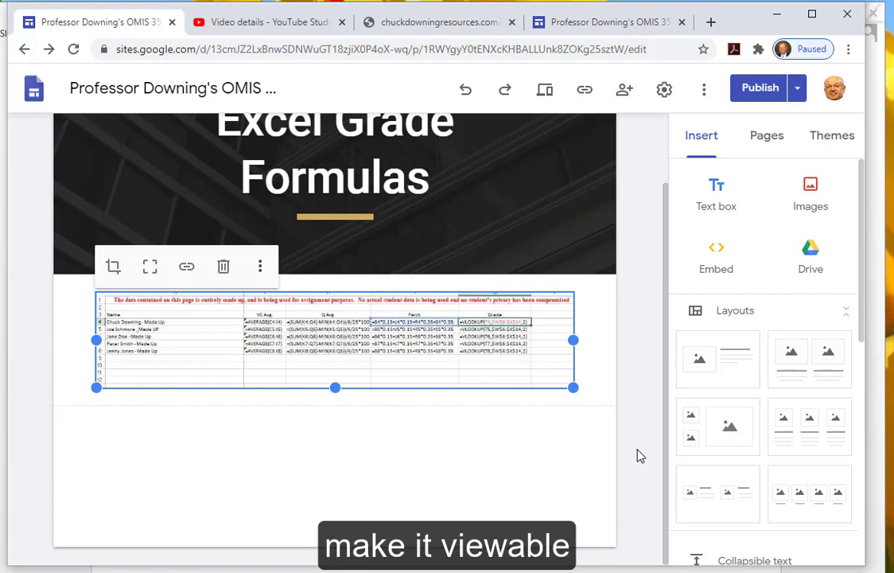
Review the changes and publish the site with the added Excel Grade Formulas page.
left_click(752, 92)
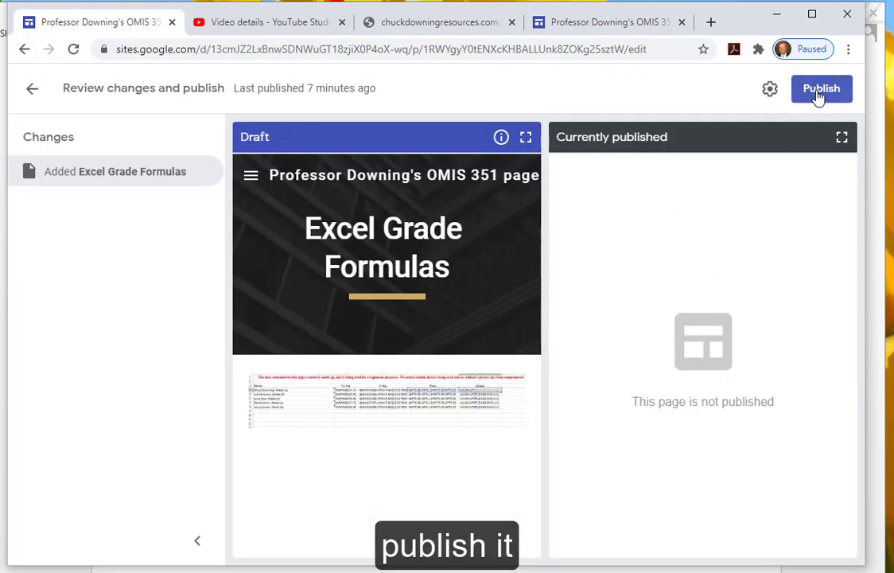
left_click(820, 90)
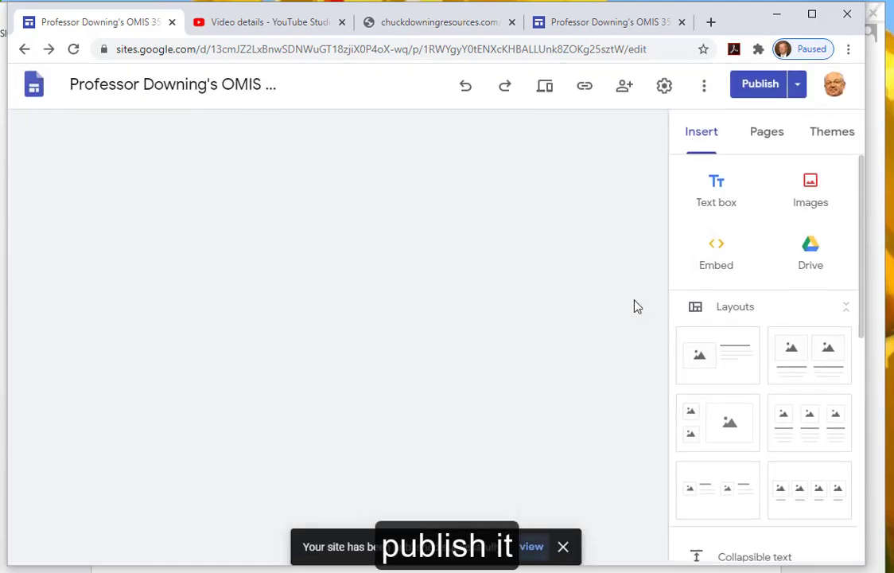
Reload the published site and check the formulas image on its Excel Grade Formulas page.
left_click(596, 22)
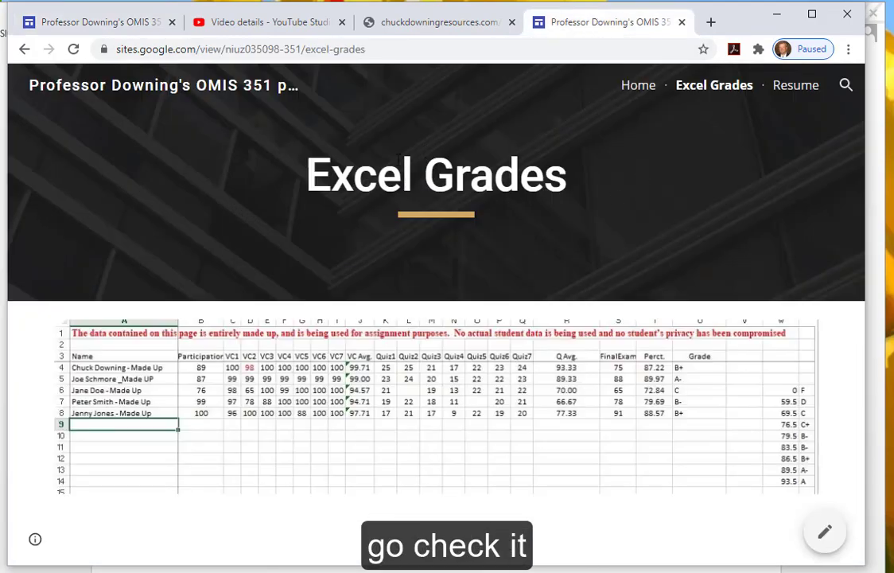
left_click(73, 50)
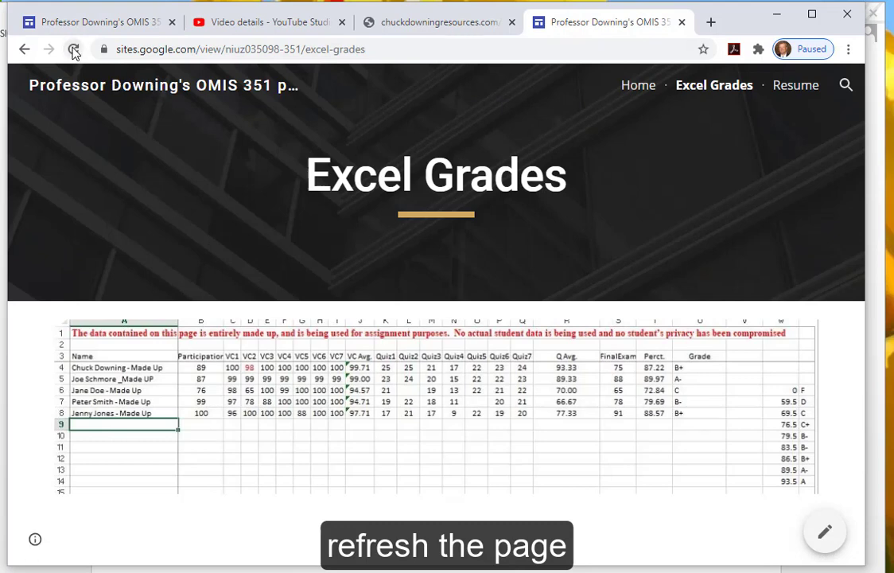
left_click(73, 50)
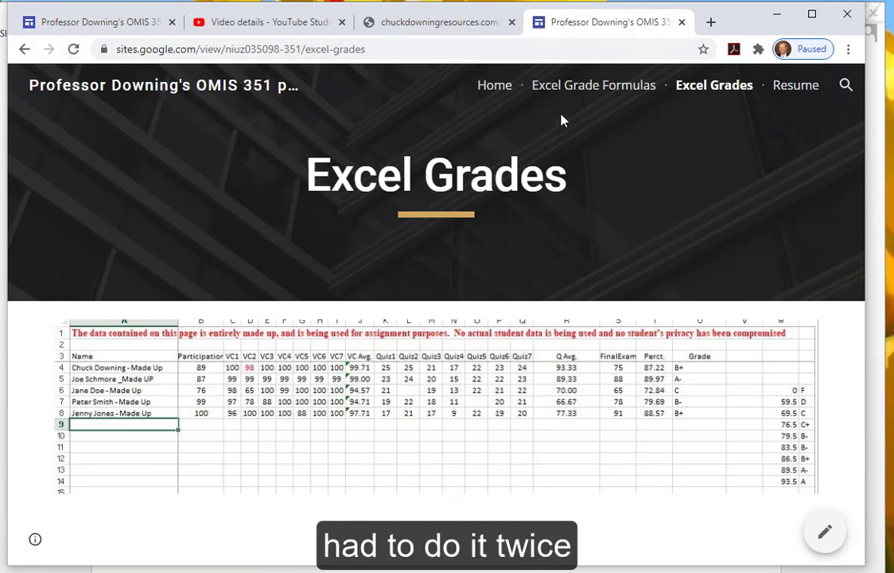
left_click(594, 89)
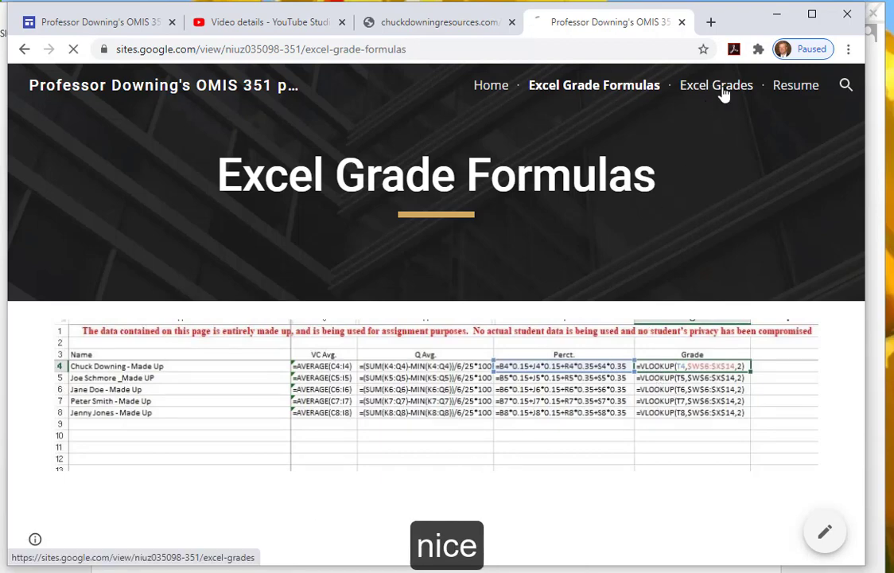
left_click(599, 90)
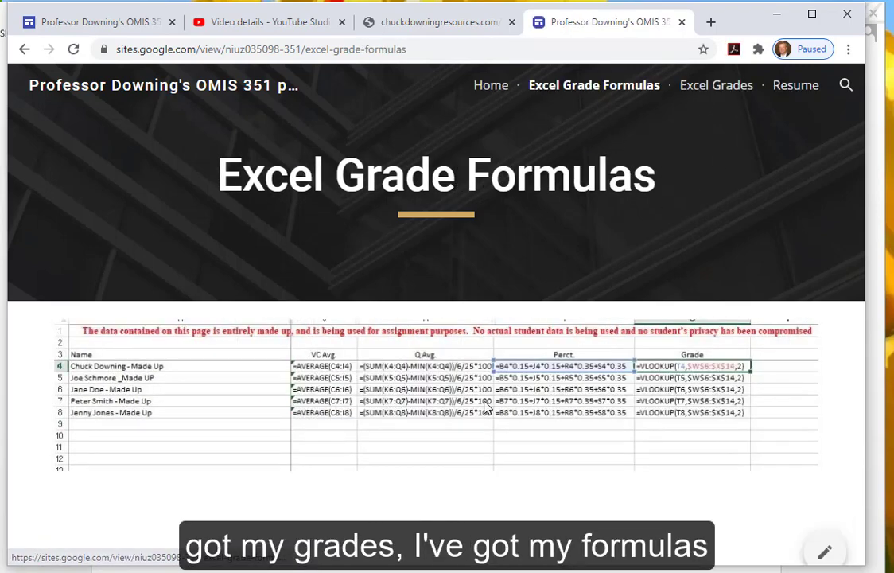